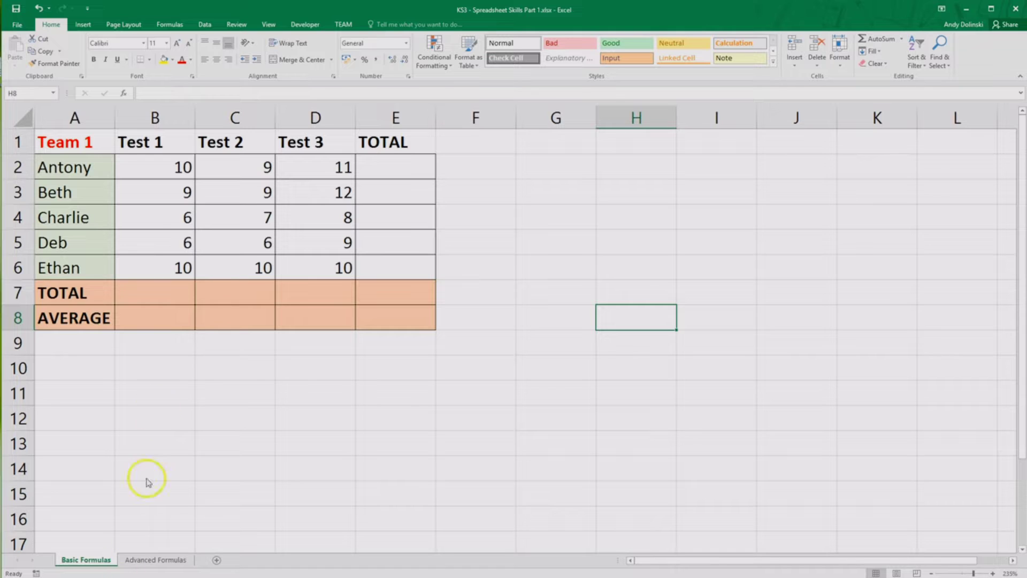
Enter the words "spreadsheets", "formulas" and "calculate" in cells G2 to G4
click(535, 182)
click(540, 172)
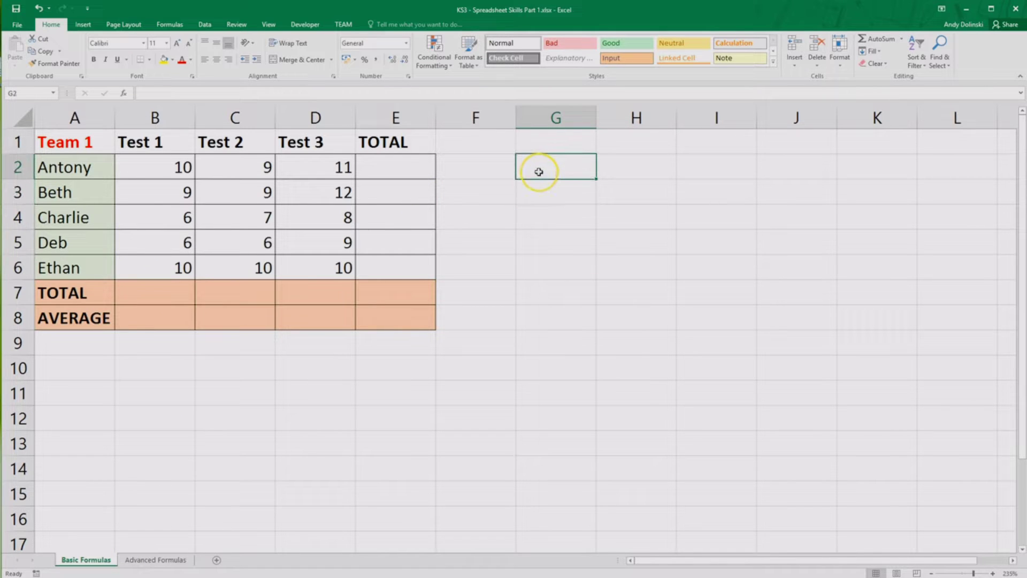
text(spreadsheets)
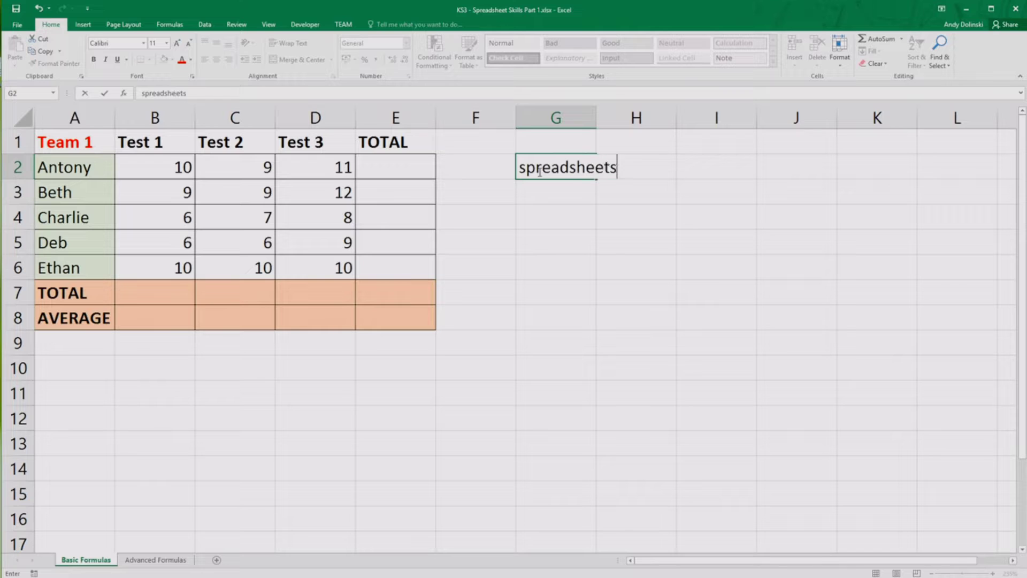
key(Return)
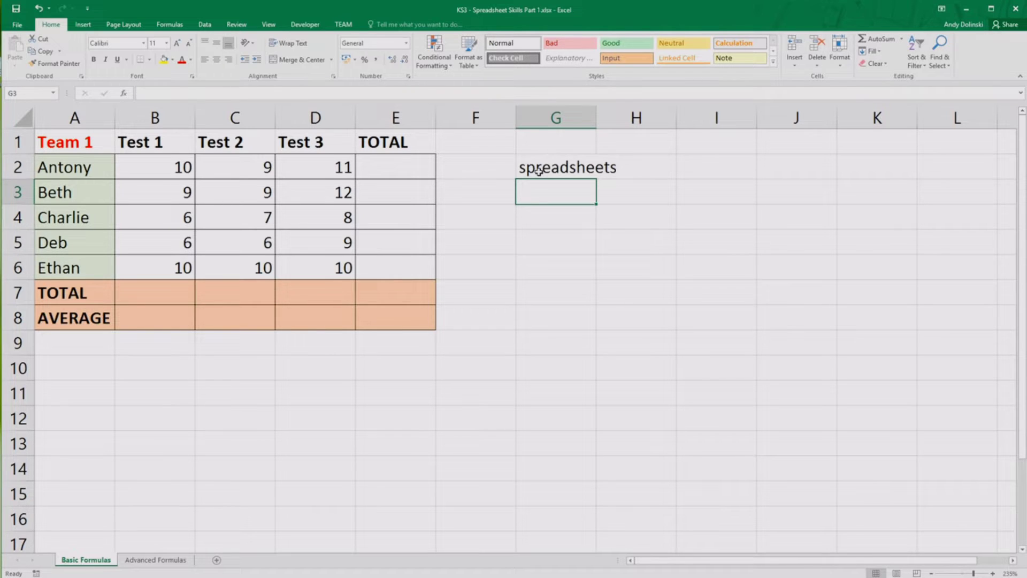
text(forma)
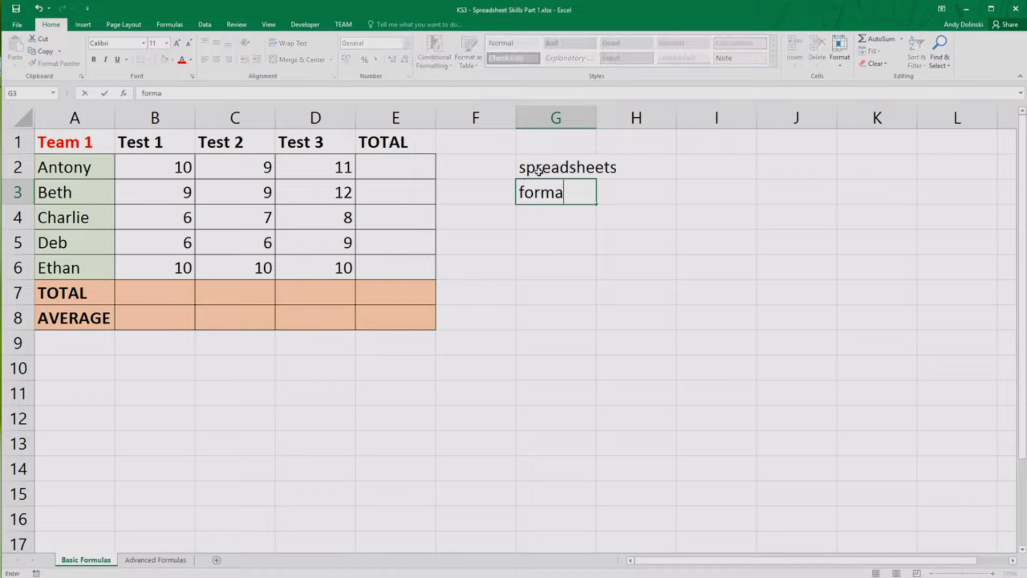
key(BackSpace)
text(ulas)
key(Return)
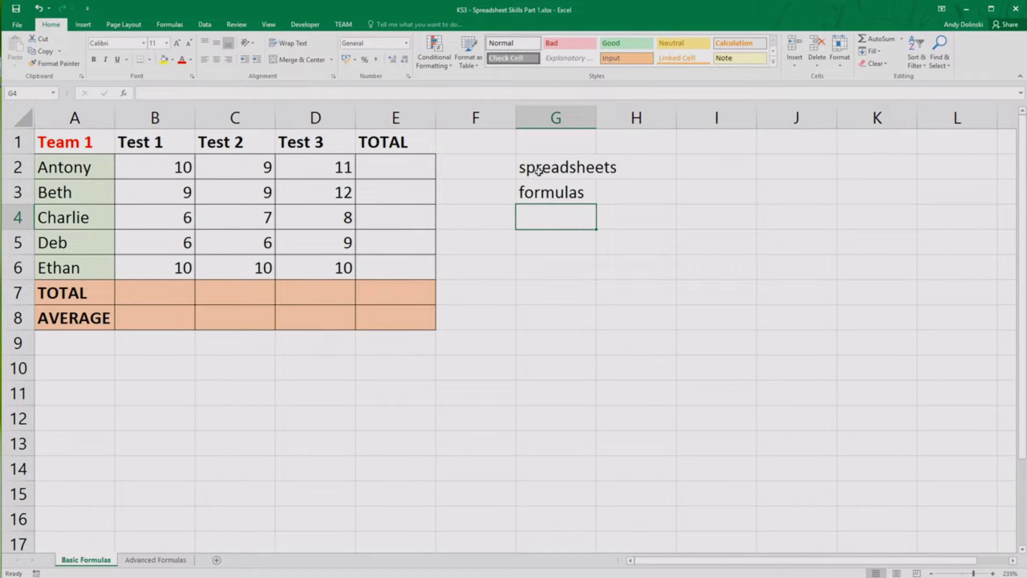
text(calculate)
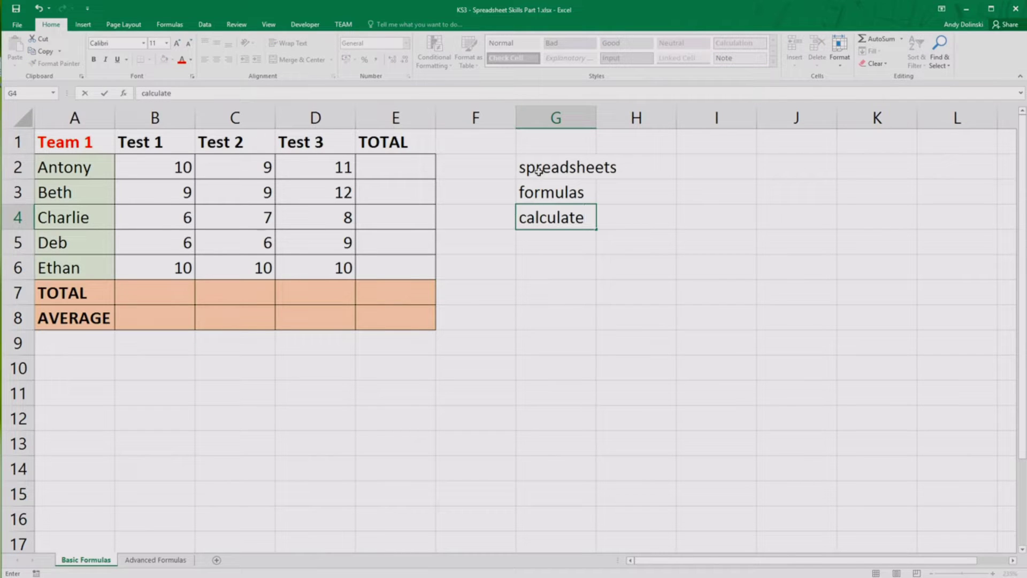
key(Return)
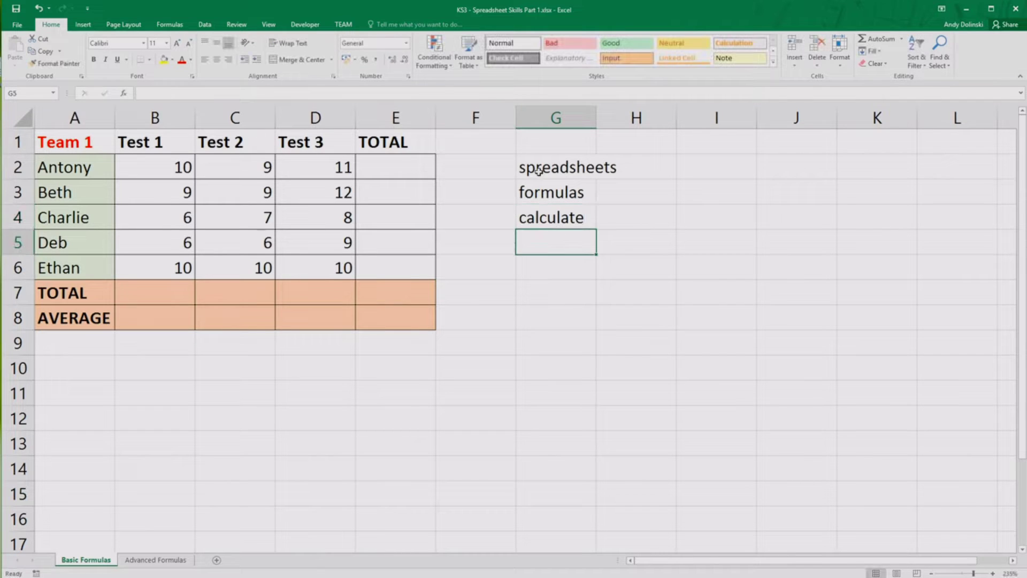
Leave G5 blank and enter "=" in cell G6 and "cell references" in cell G7
key(Return)
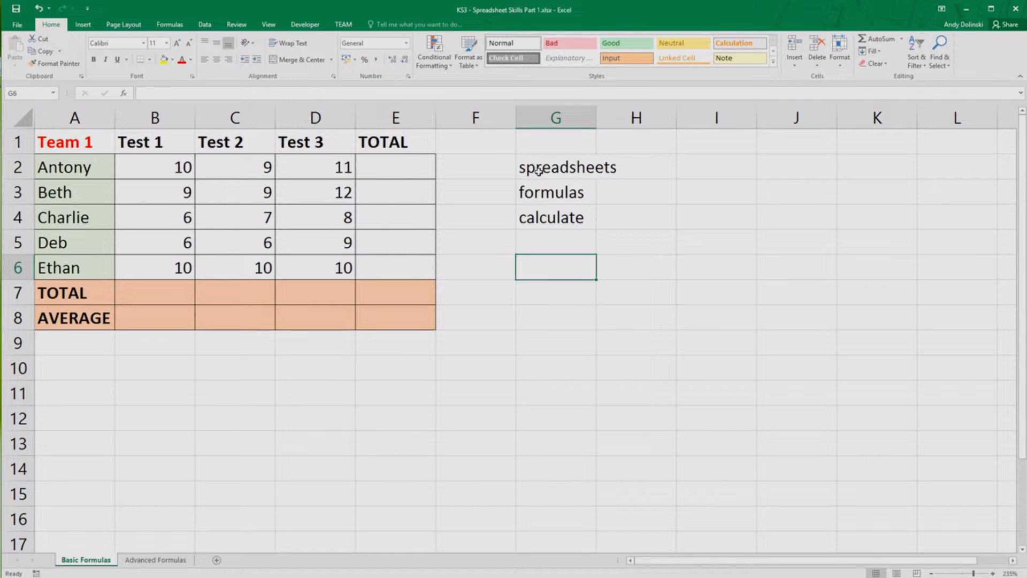
text(=)
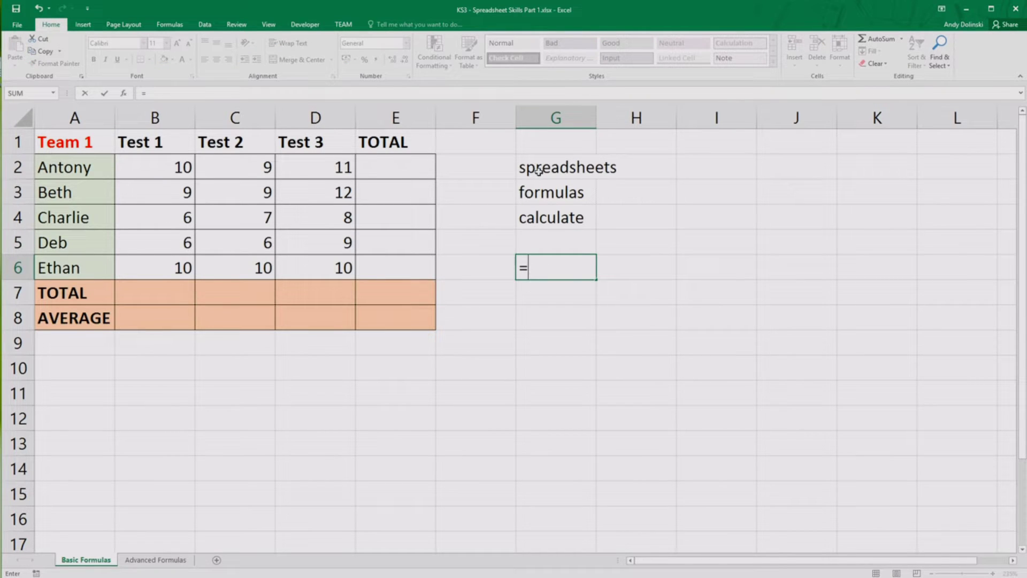
key(Return)
text(celle)
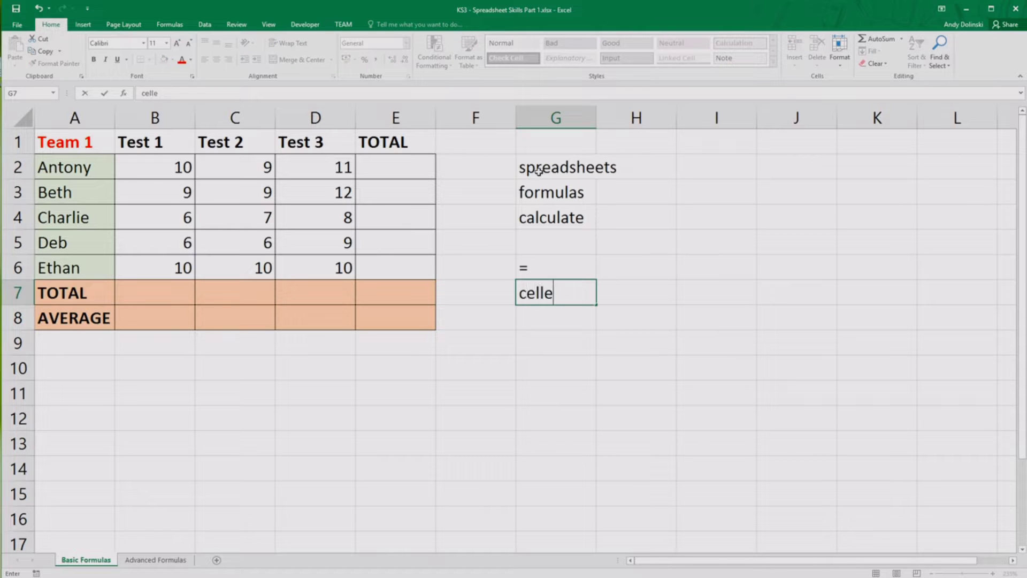
key(BackSpace)
text(f)
key(BackSpace)
text(e)
key(BackSpace)
text(refences)
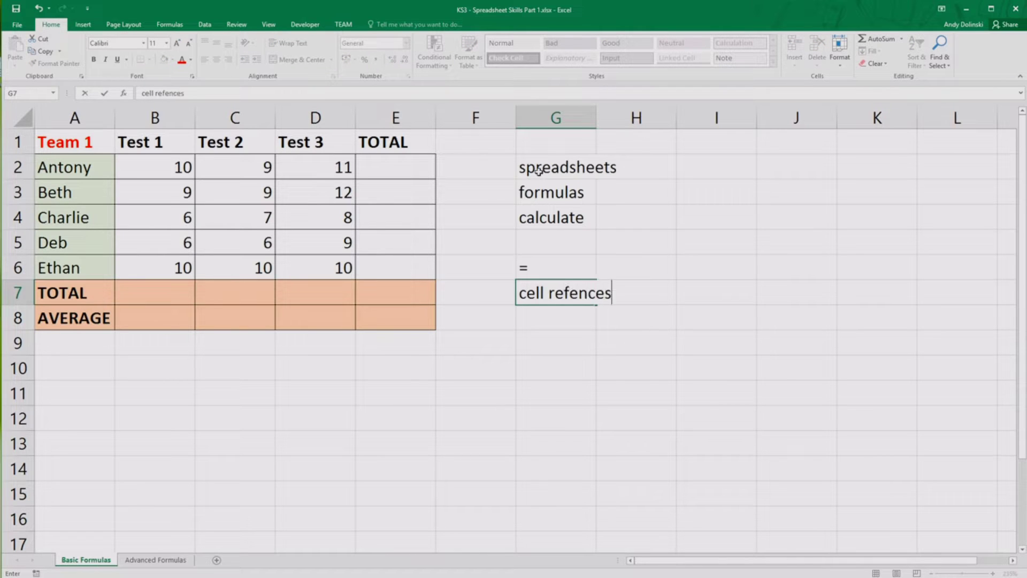
key(BackSpace)
key(BackSpace)
key(BackSpace)
key(BackSpace)
text(rences)
key(Return)
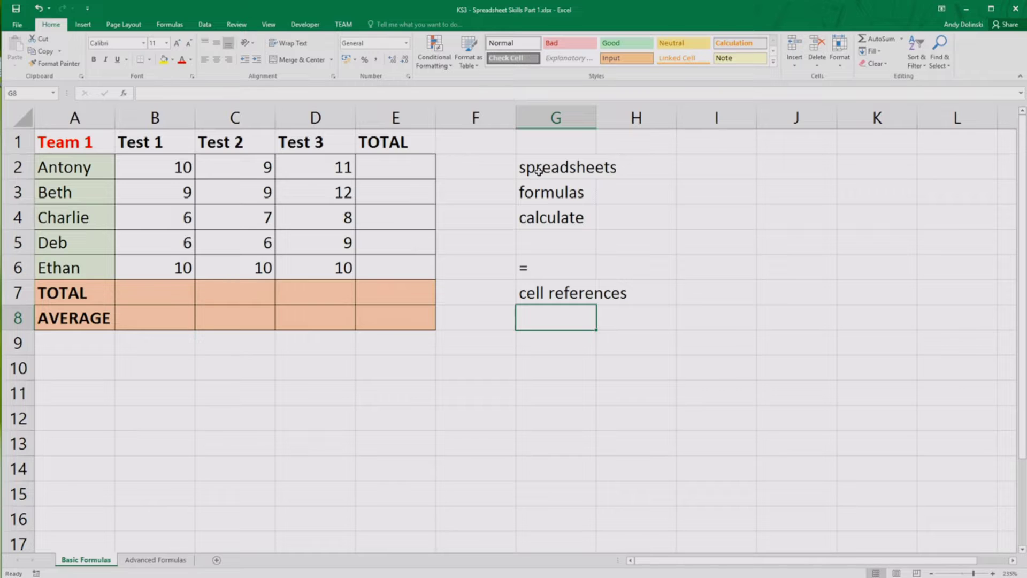
Enter "operator + - / *" in cell G8, beneath the cell references note
text(operator )
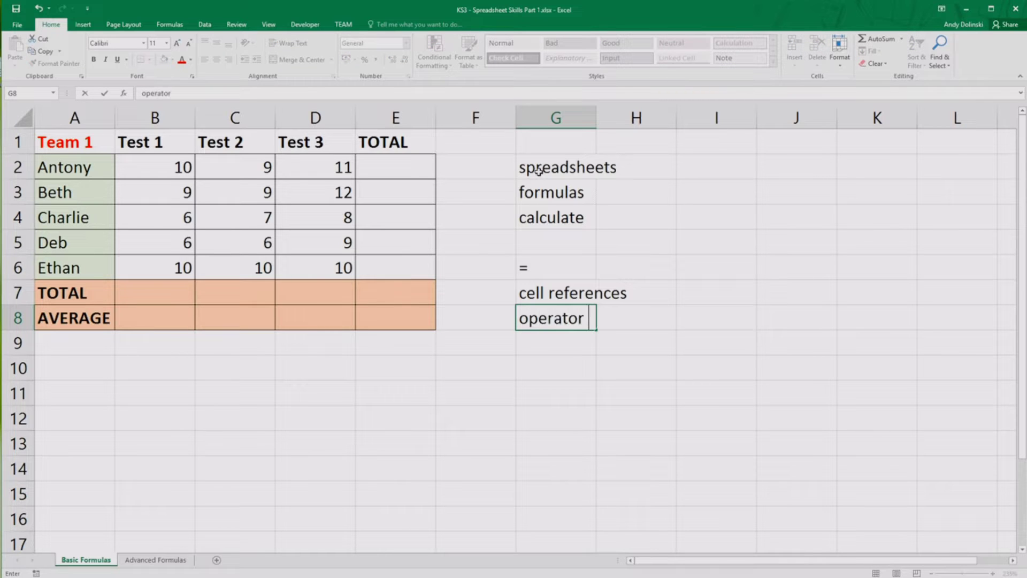
text(+ - / *)
click(606, 353)
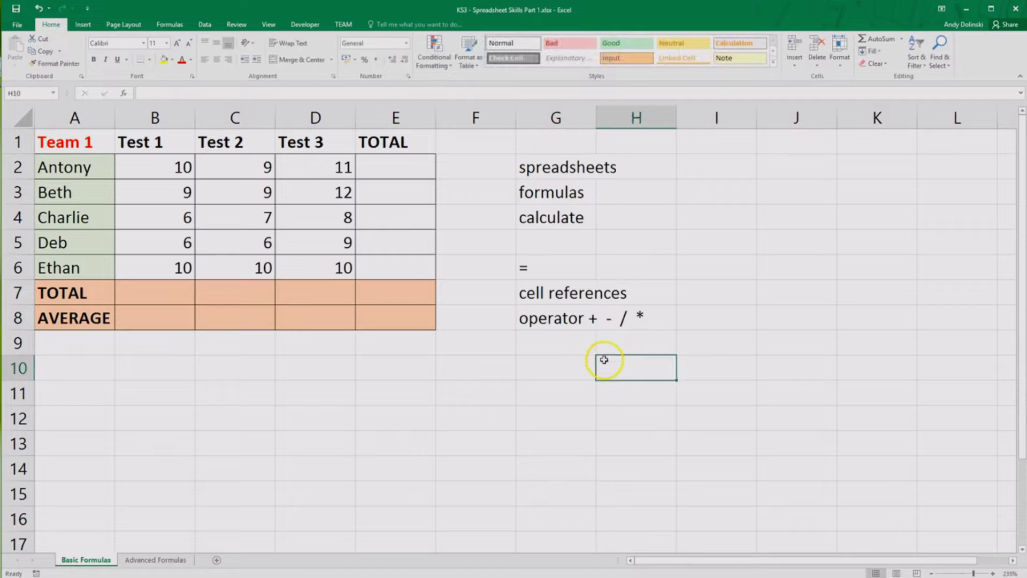
click(546, 351)
click(548, 373)
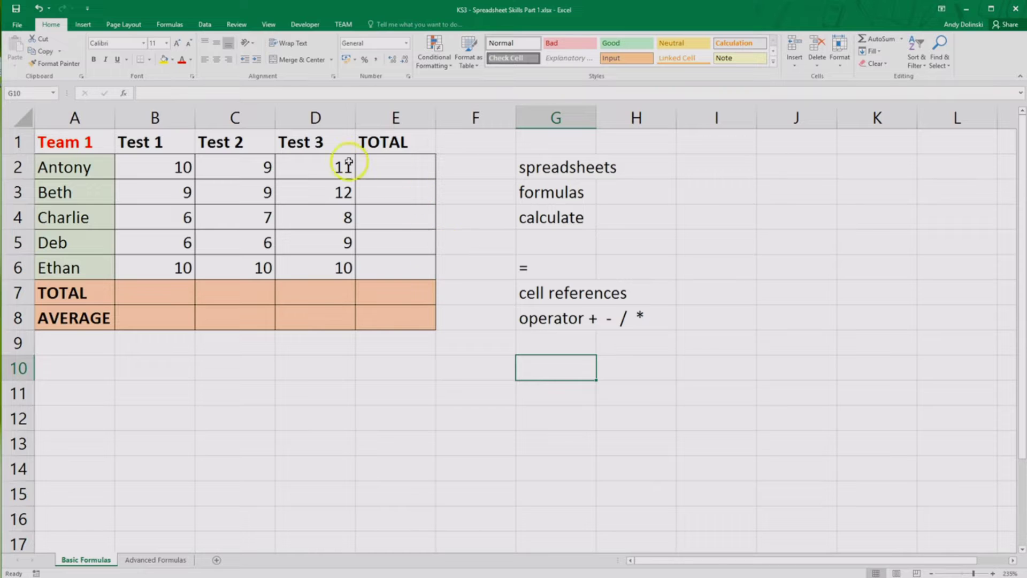
click(389, 168)
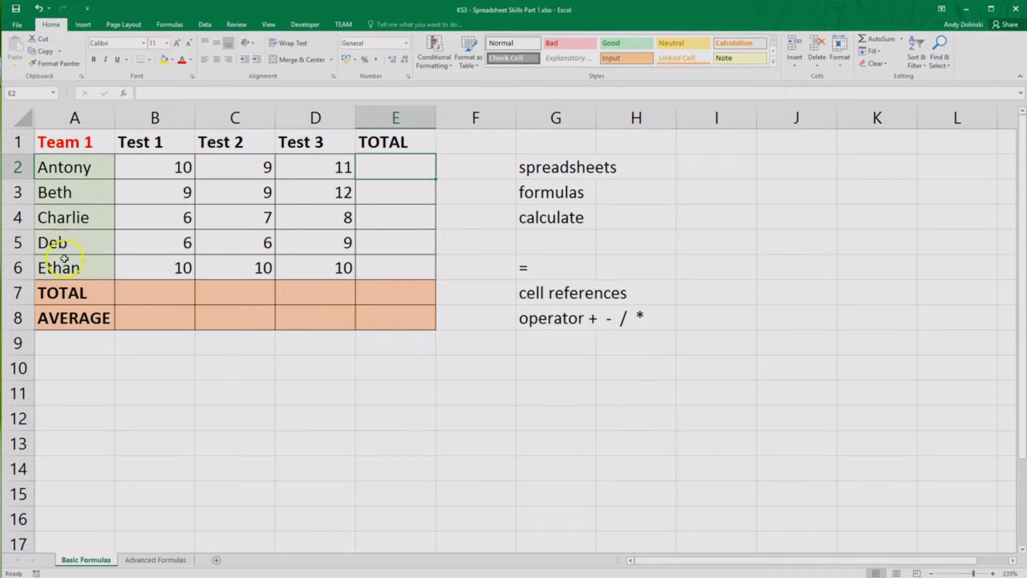
scroll(165, 161, down, 1)
scroll(207, 246, down, 2)
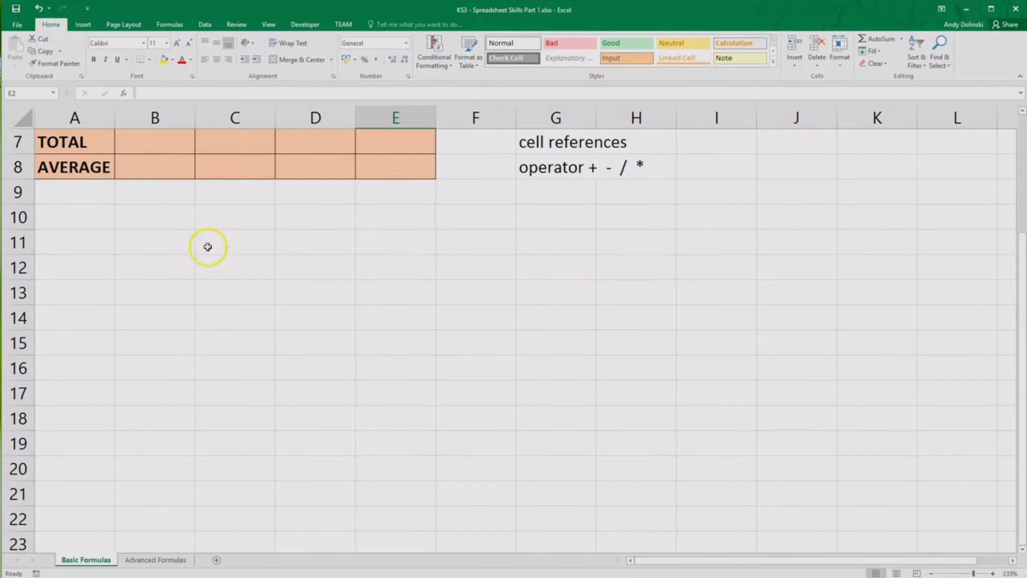
scroll(214, 270, up, 3)
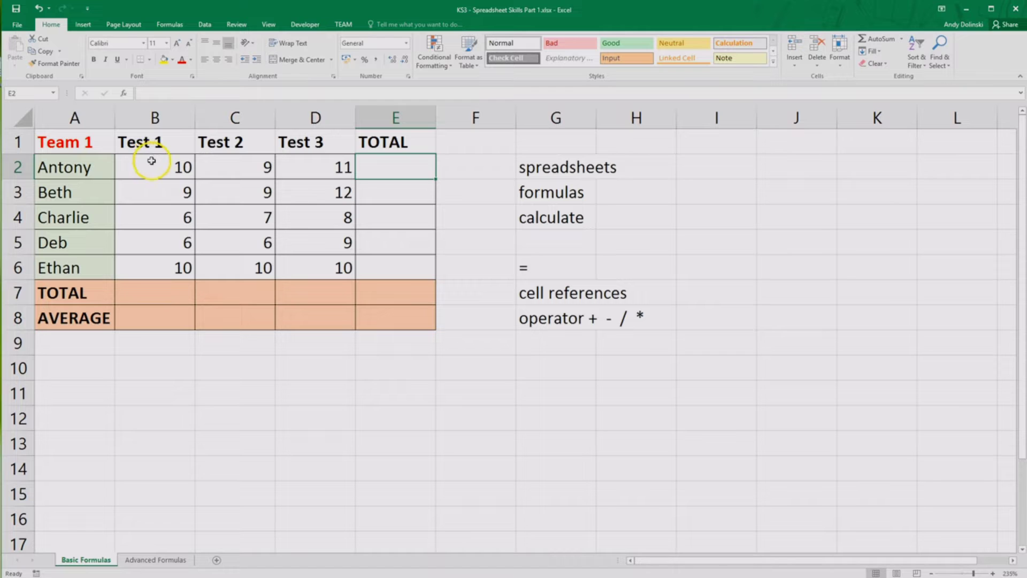
drag(63, 169, 316, 172)
drag(56, 193, 397, 190)
Enter the fixed number 30 as the first team member's total in cell E2
click(390, 166)
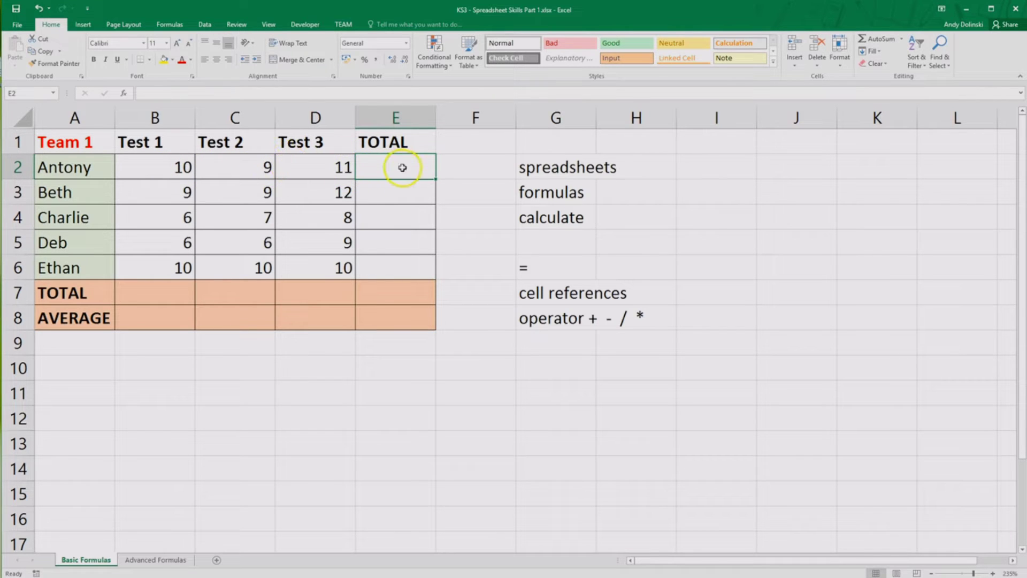
text(30)
key(Return)
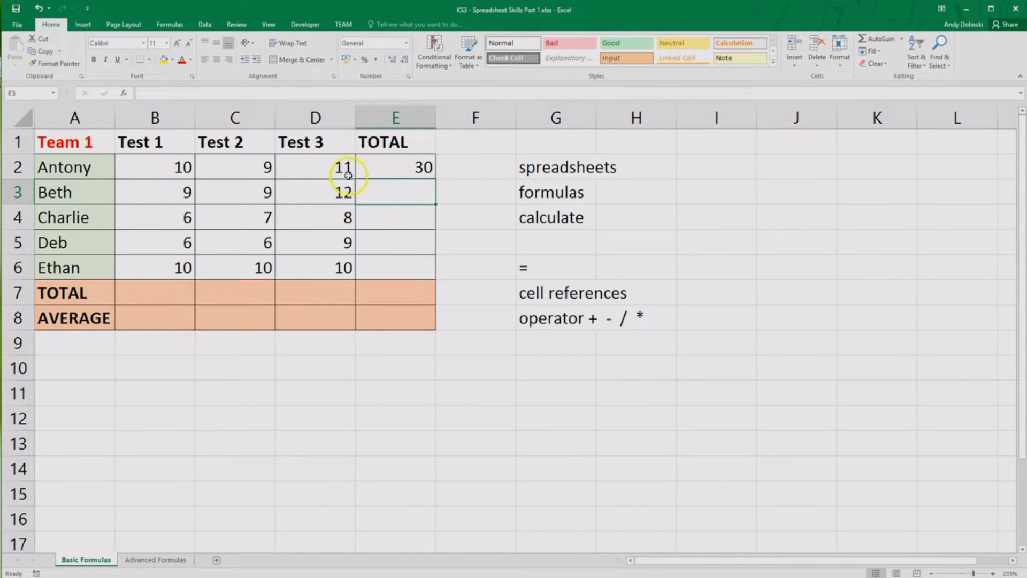
Set the Test 2 score in cell C2 to 11 and manually update the total in E2 to 32
click(252, 167)
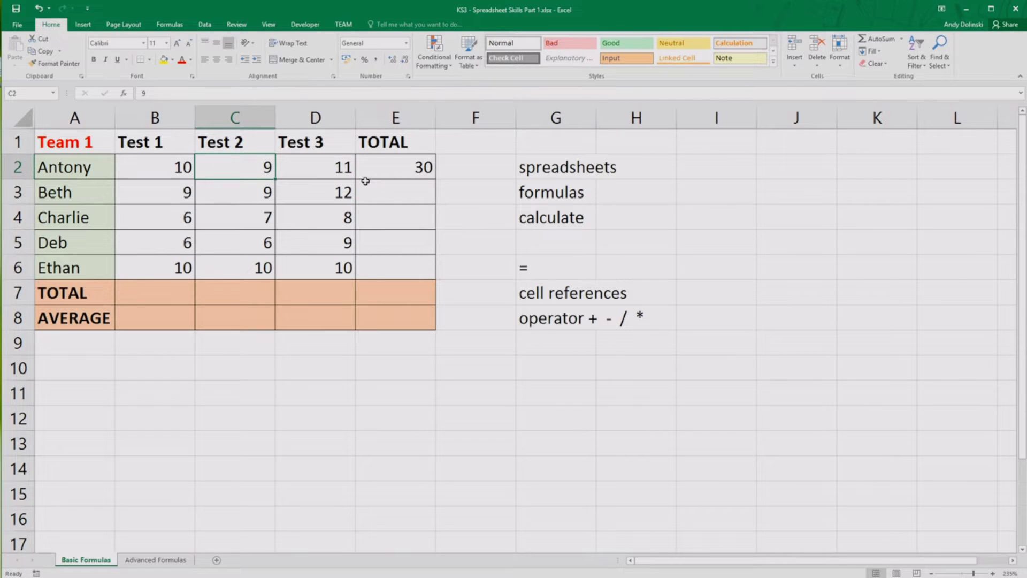
text(11)
key(Return)
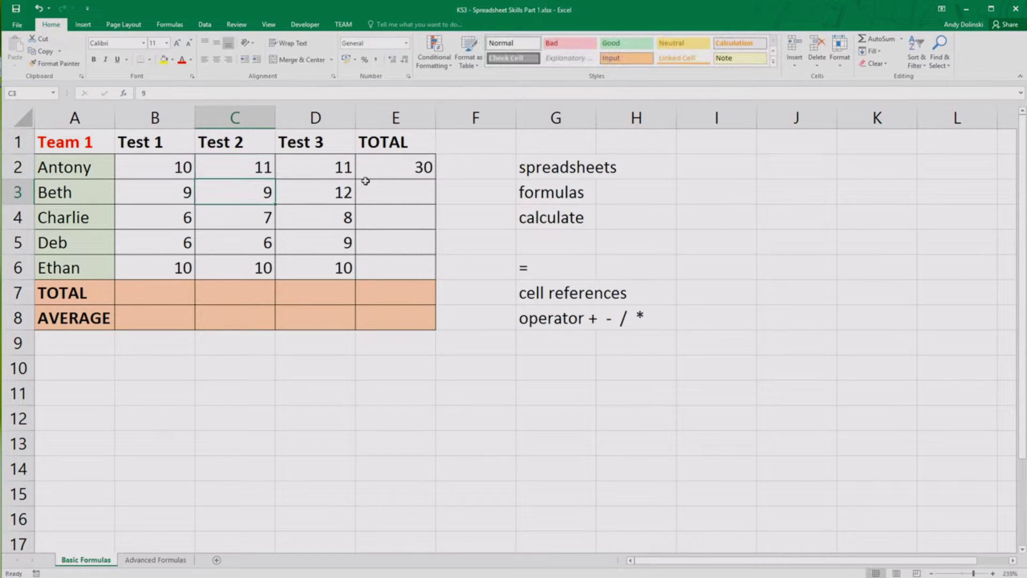
click(420, 166)
text(32)
key(Return)
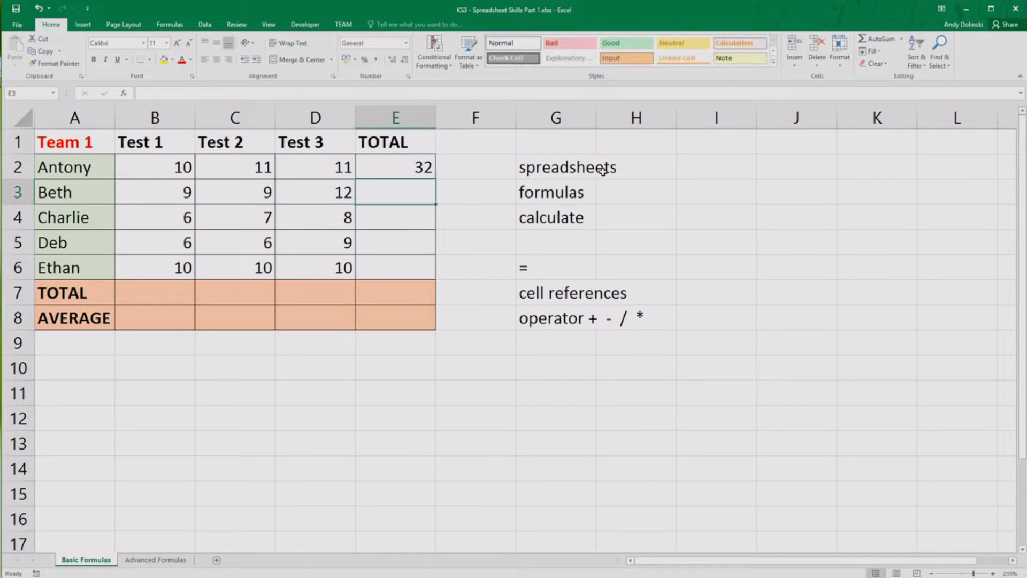
Clear the manually entered total from cell E2 and set the Test 2 score in C2 to 9
click(425, 172)
key(Delete)
click(236, 170)
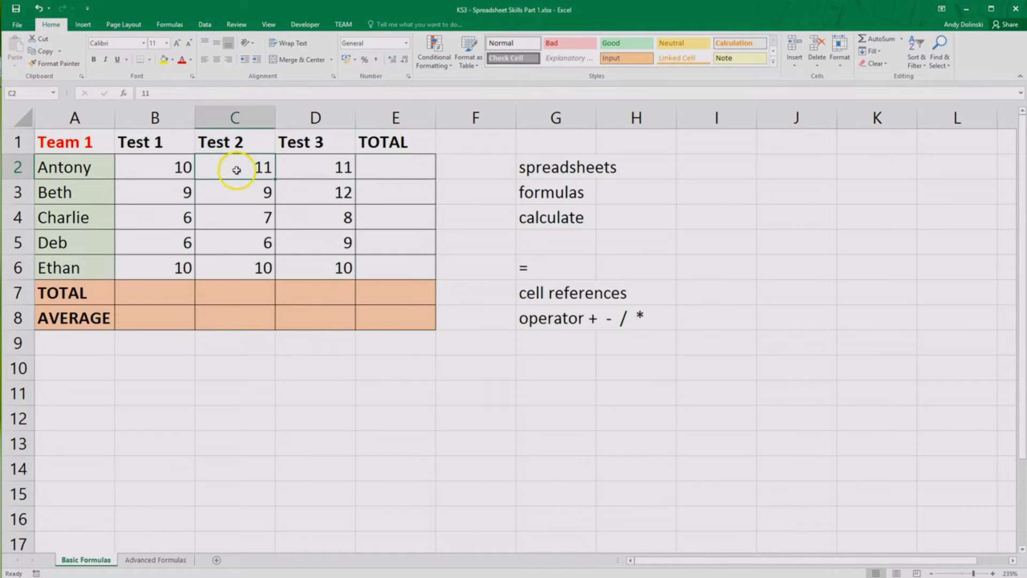
text(9)
key(Return)
Enter the formula =B2+C2+D2 in cell E2 to total the first team member's three test scores
click(391, 168)
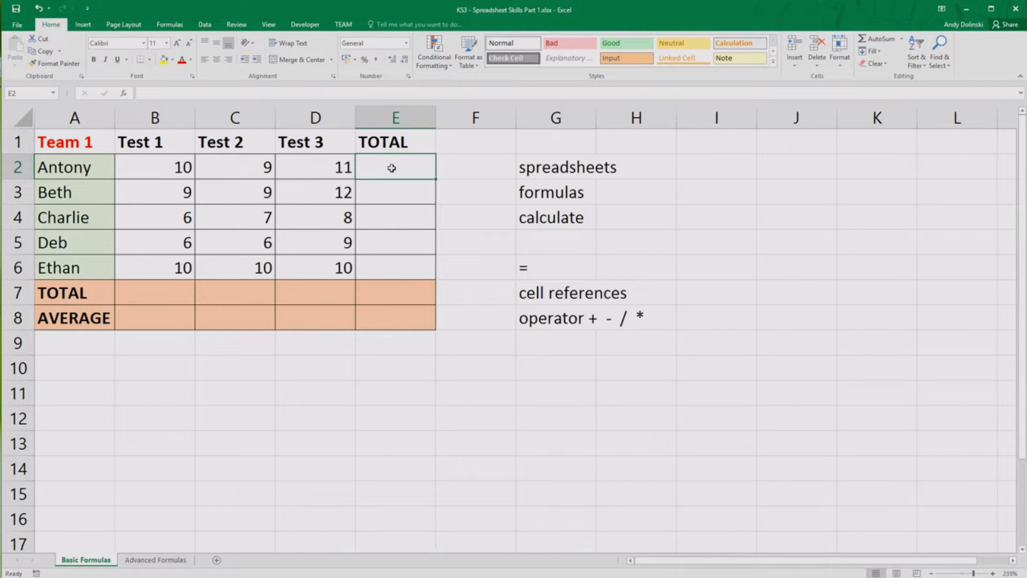
text(=)
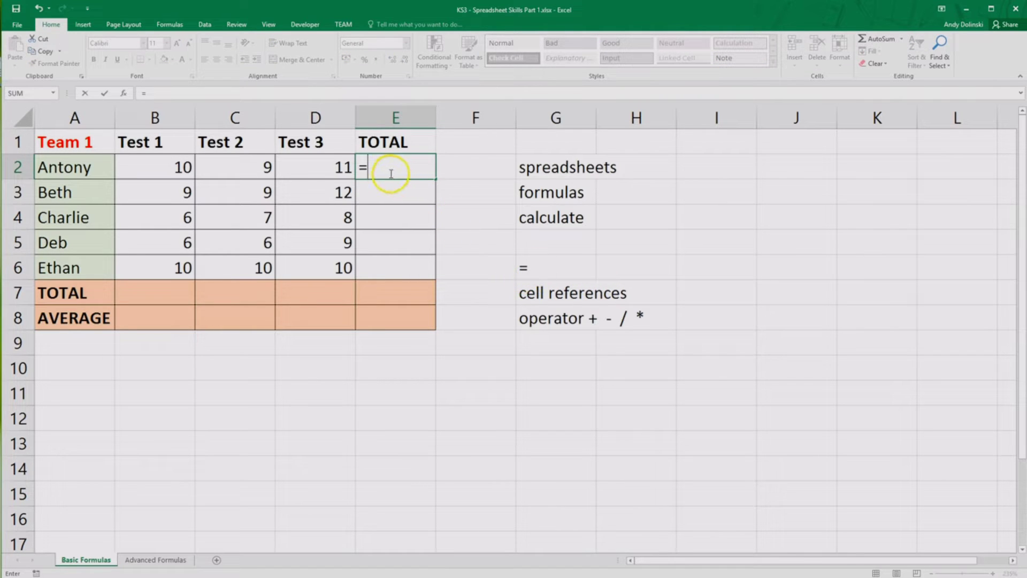
click(166, 169)
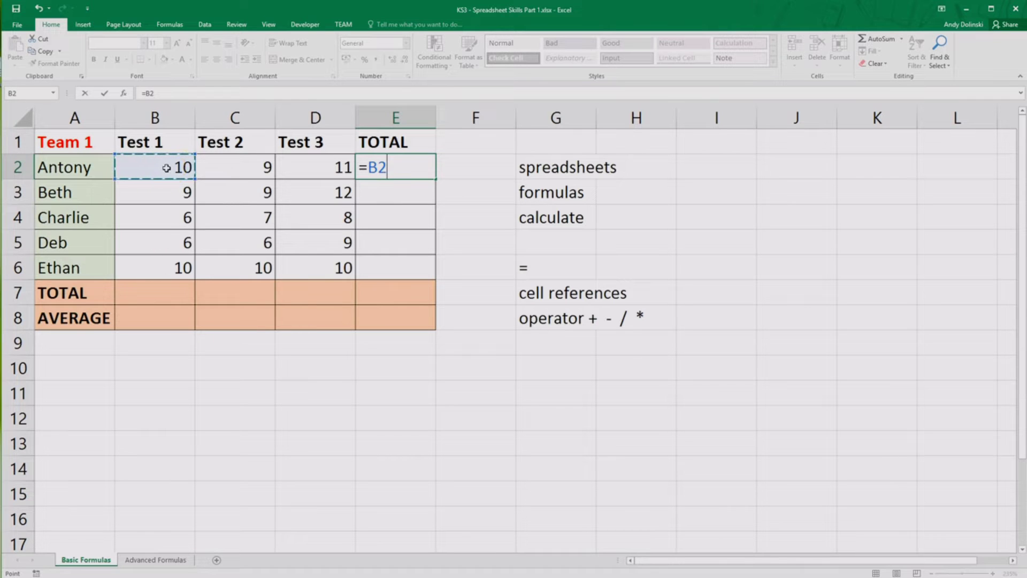
click(154, 167)
text(+)
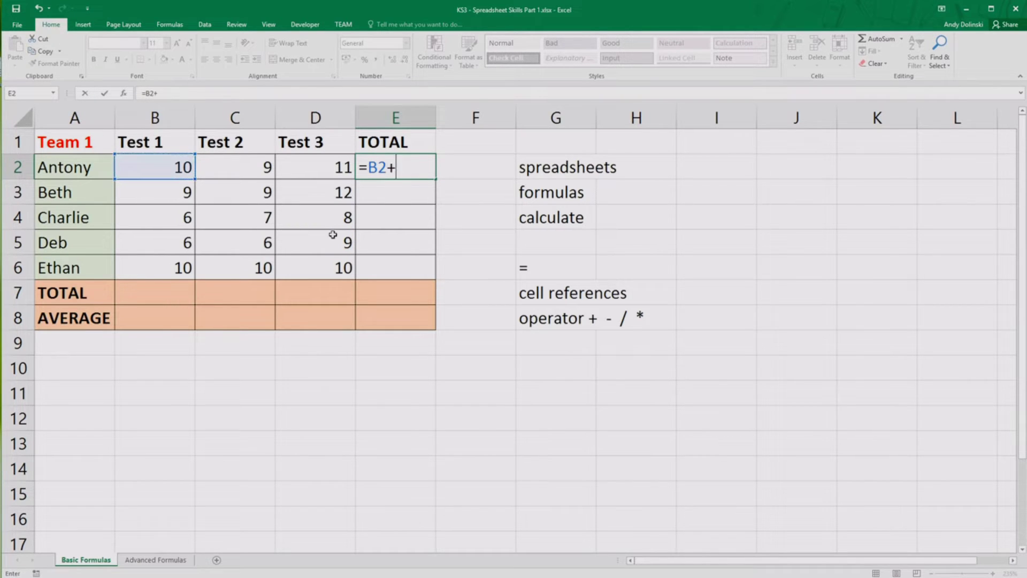
click(269, 168)
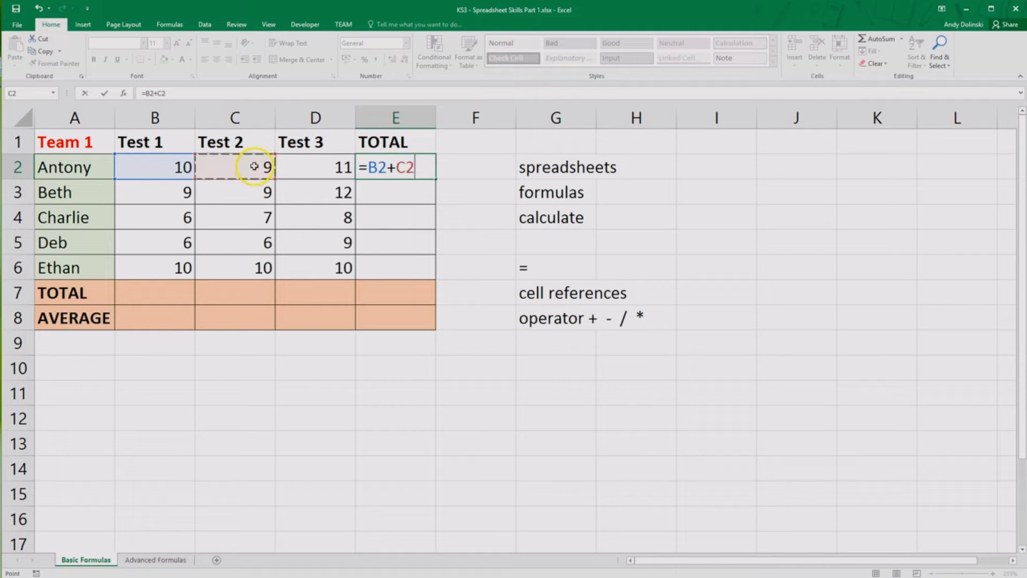
text(+)
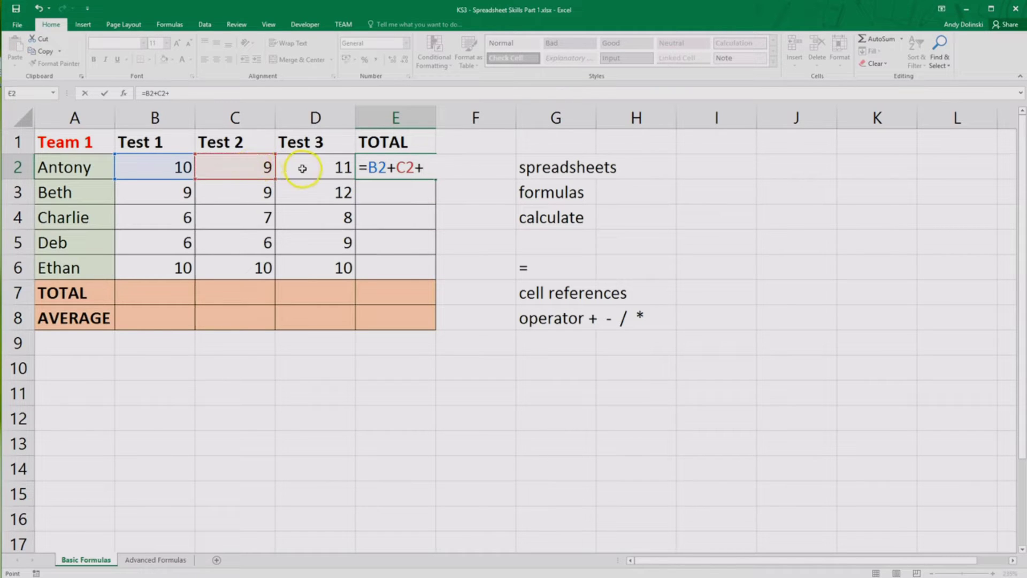
click(300, 168)
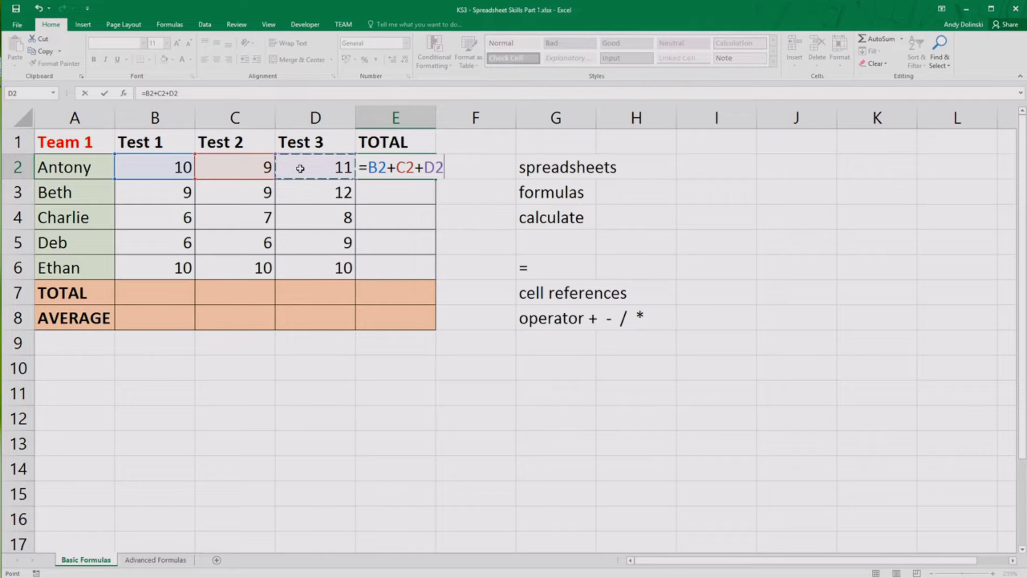
key(Return)
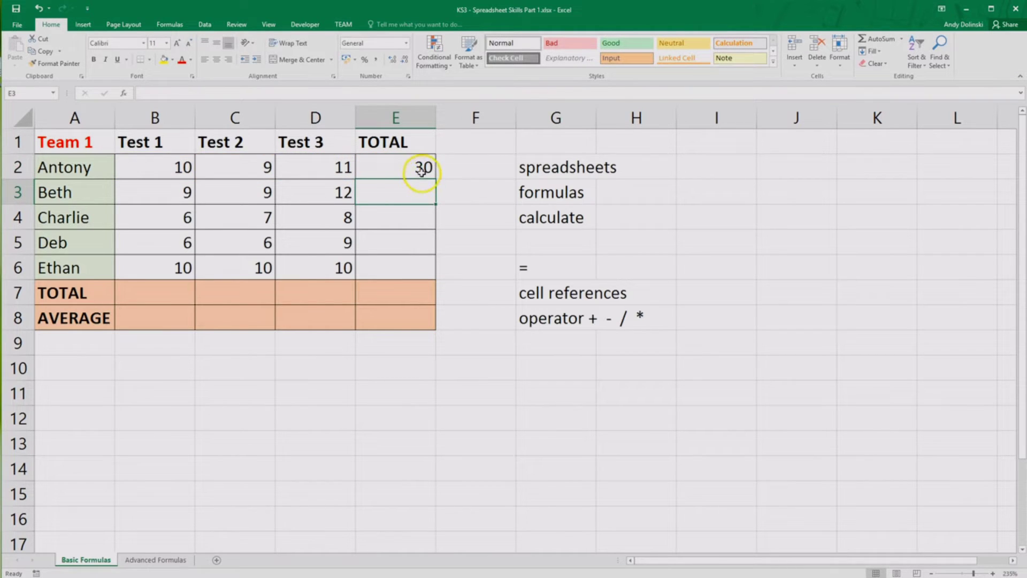
Set the Test 2 score in cell C2 to 11 and select cell E3
click(257, 176)
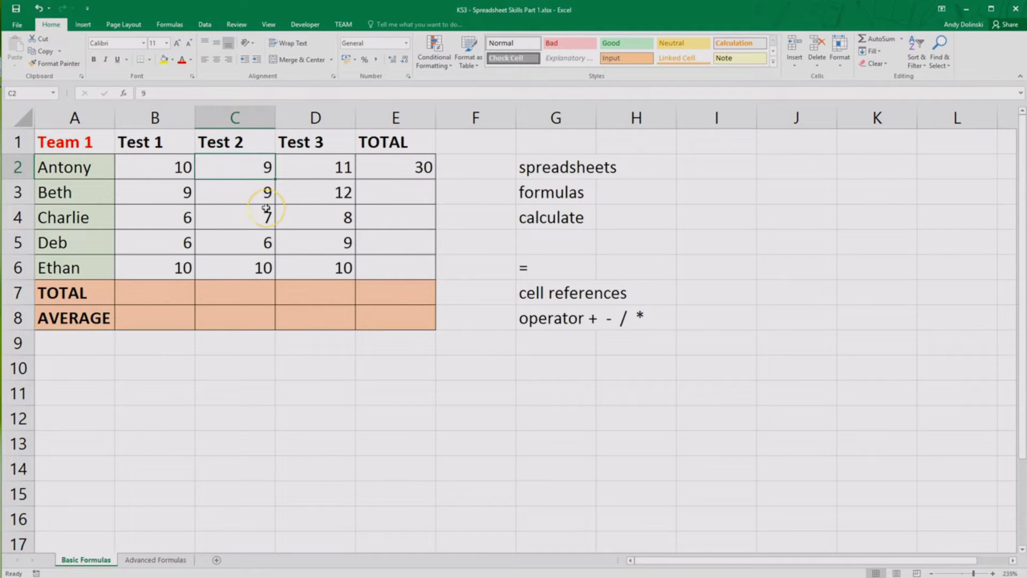
text(11)
key(Return)
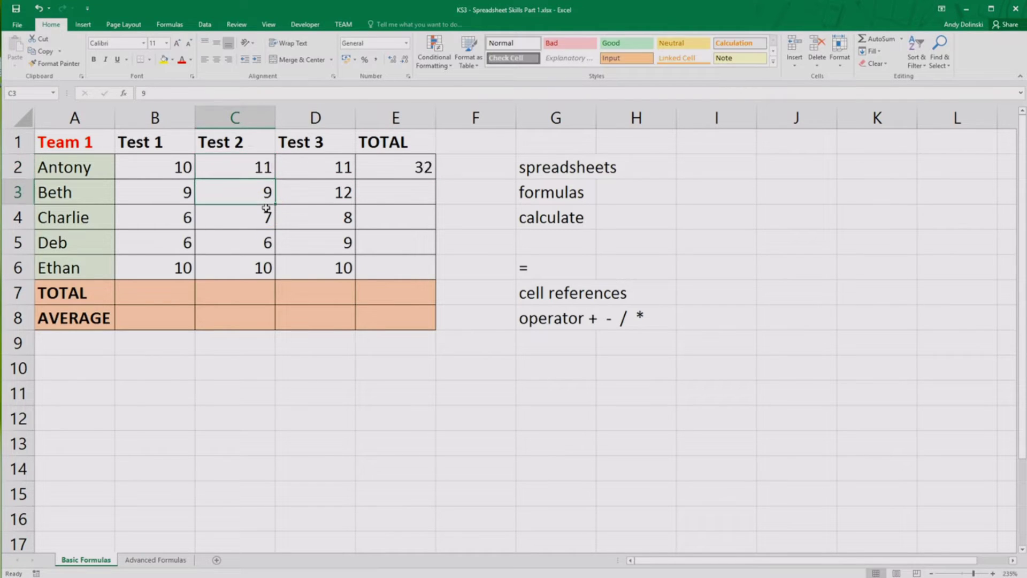
click(411, 195)
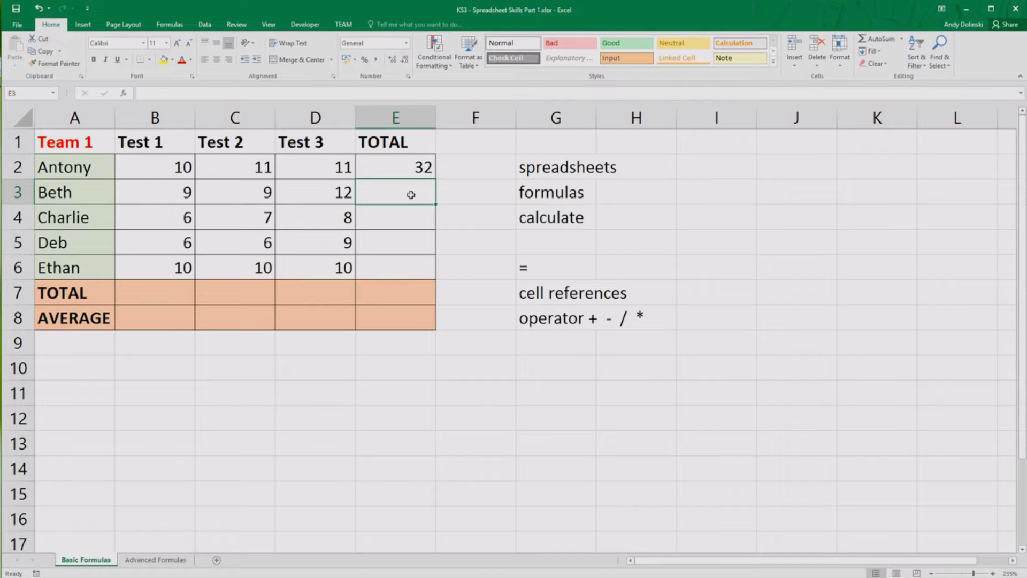
Enter the formula =B3+C3+D3 in cell E3 to total the second team member's three test scores
text(=)
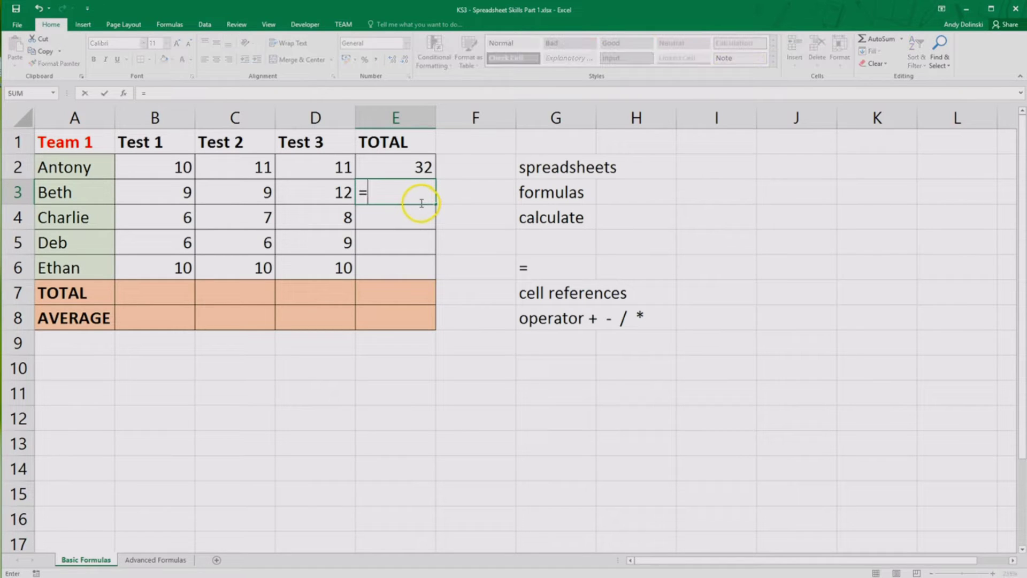
click(178, 197)
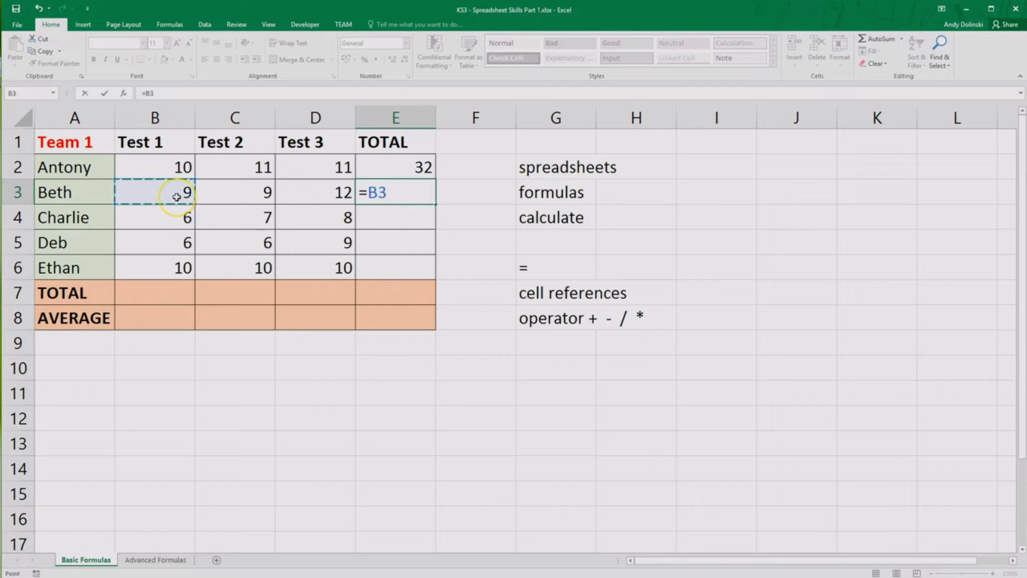
text(+)
click(230, 200)
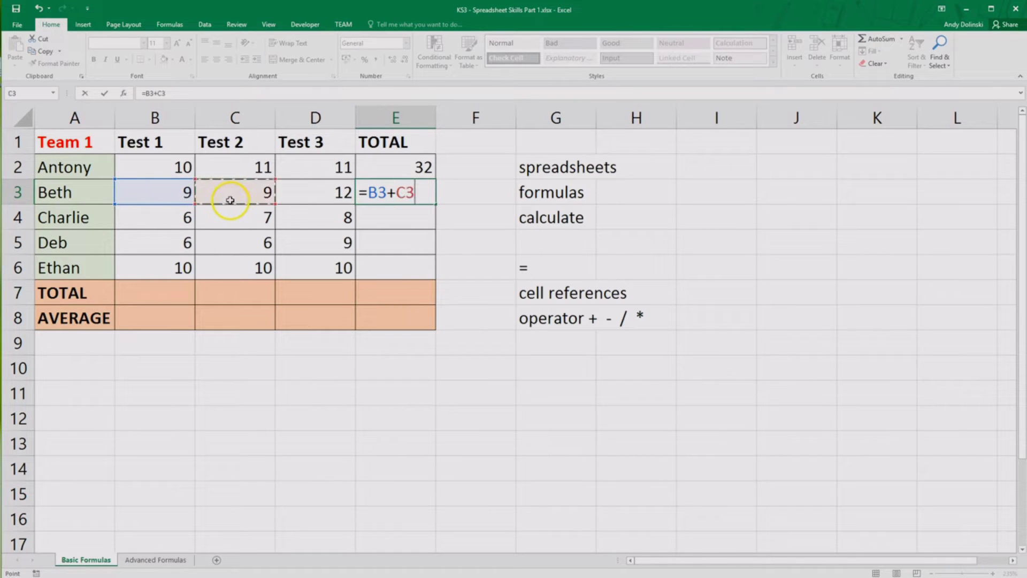
text(+)
click(297, 196)
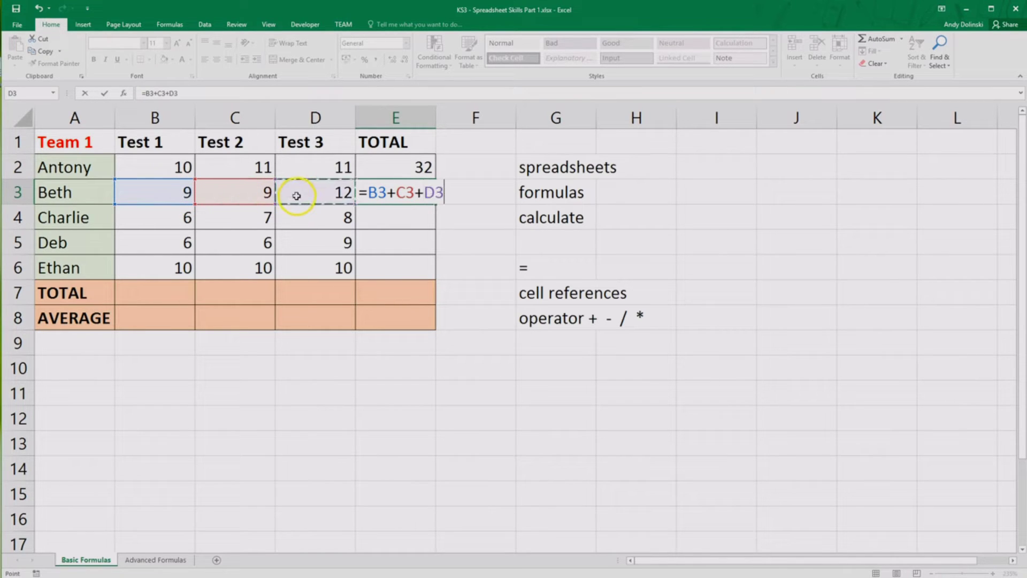
key(Return)
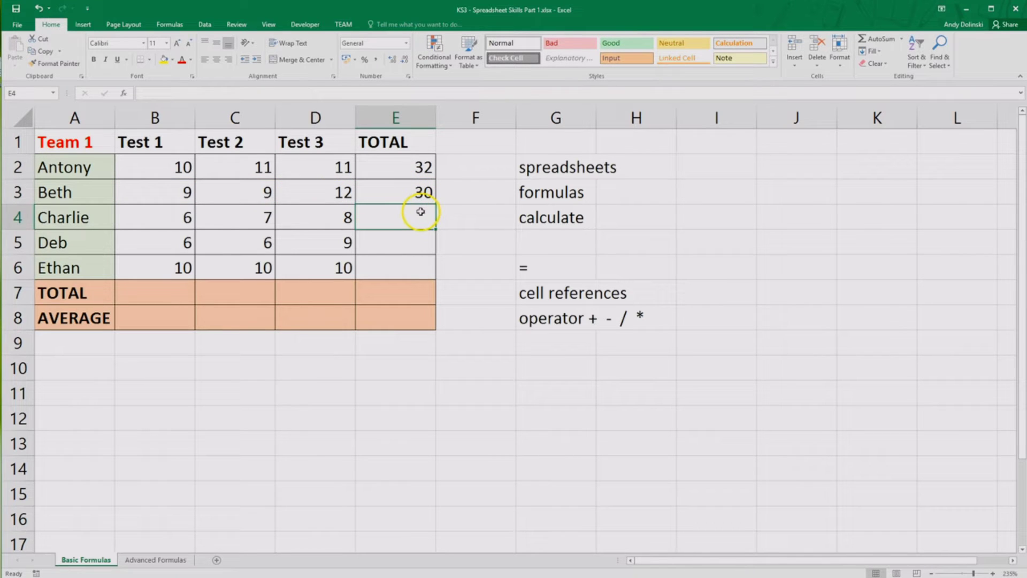
Enter the formula =B4+C4+D4 in cell E4 to total the third team member's test scores
text(=)
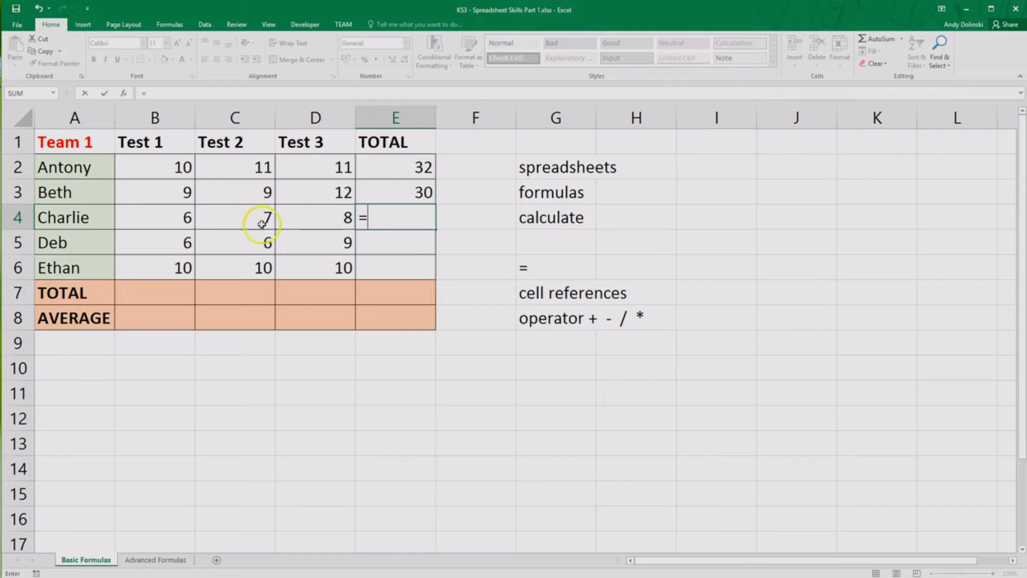
click(164, 220)
text(+)
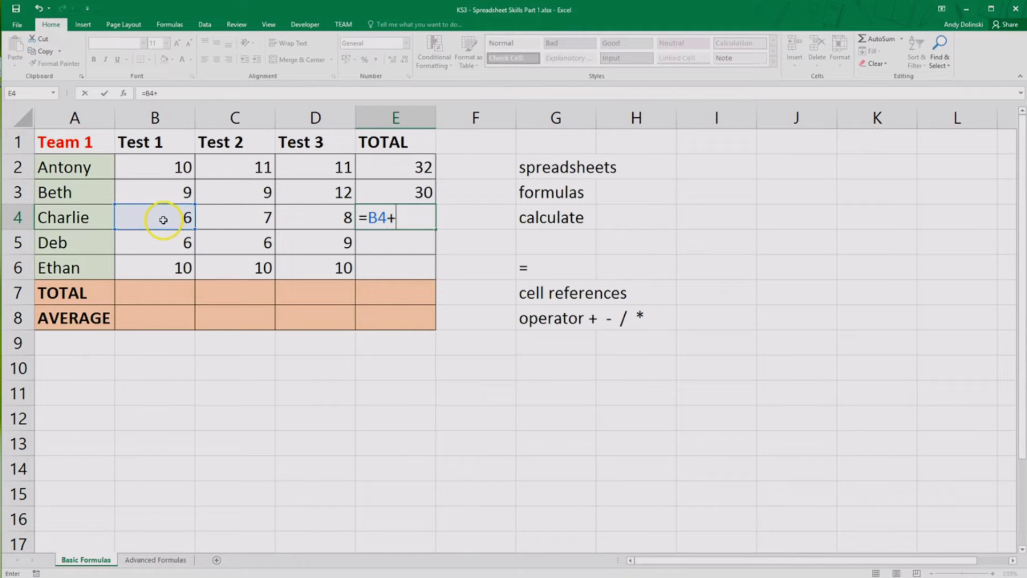
click(268, 219)
text(+)
click(319, 222)
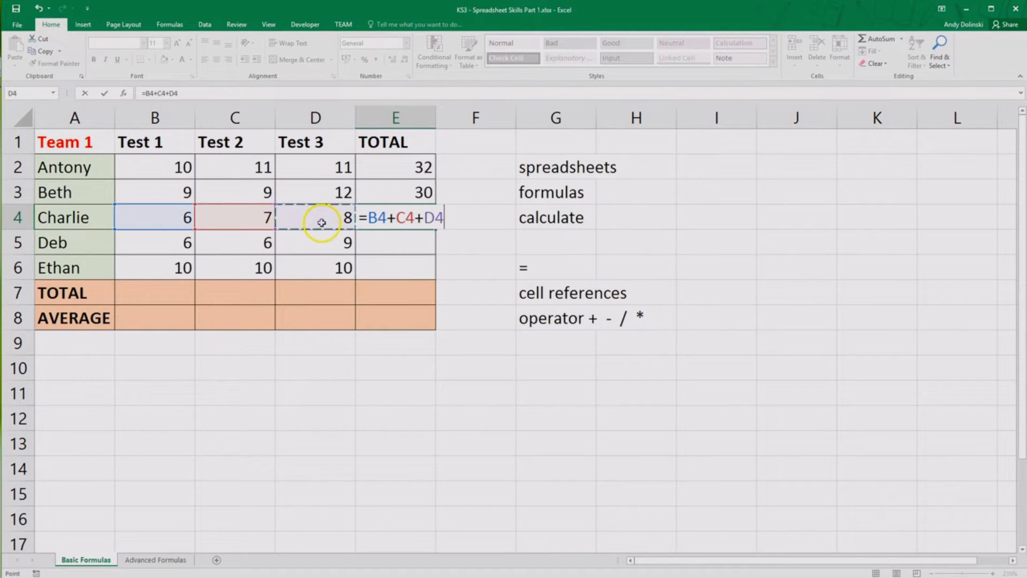
key(Return)
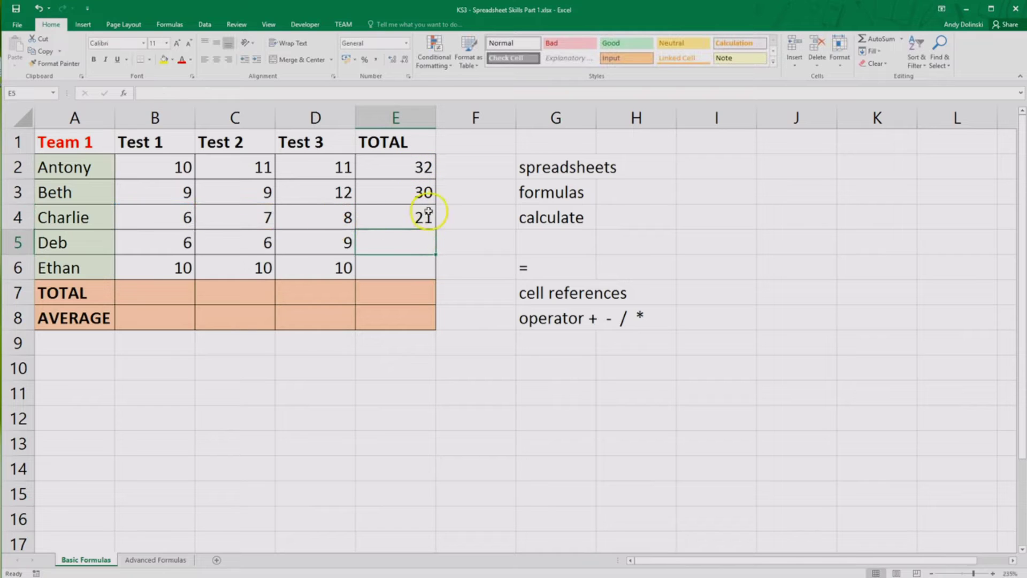
Examine the formulas in cells E2, E3 and E4 to compare their row references
drag(421, 168, 425, 217)
click(463, 222)
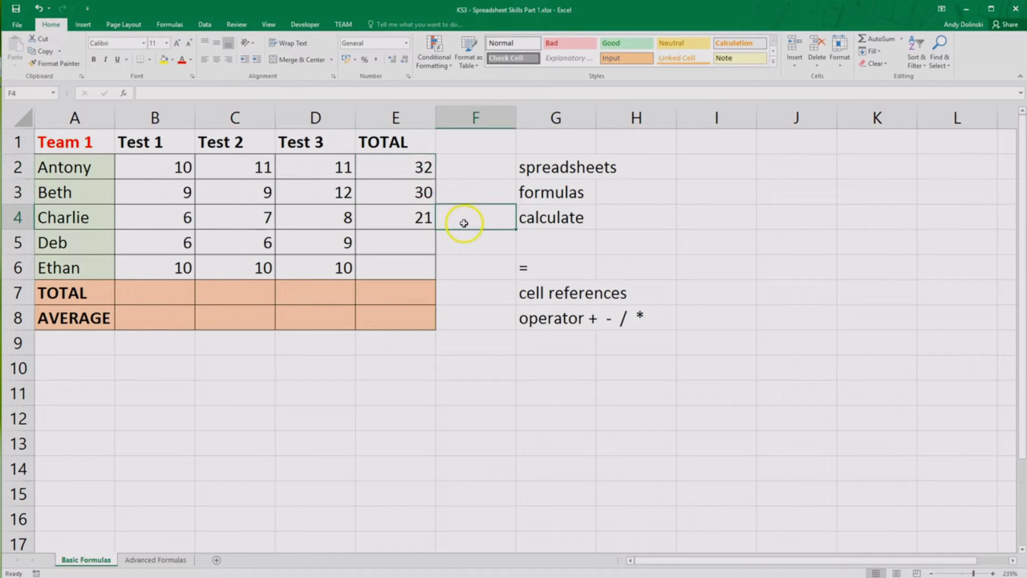
click(420, 166)
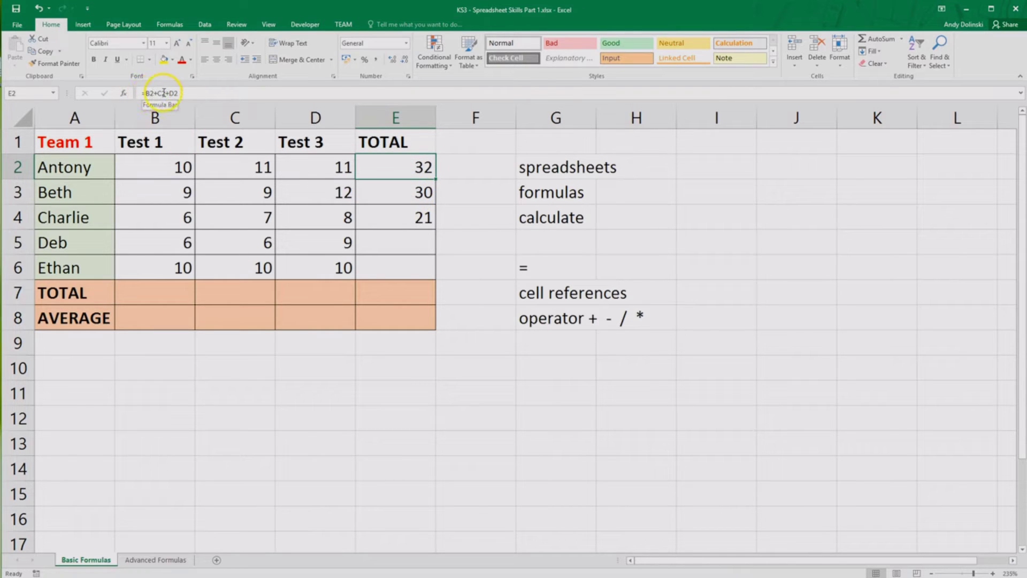
click(431, 187)
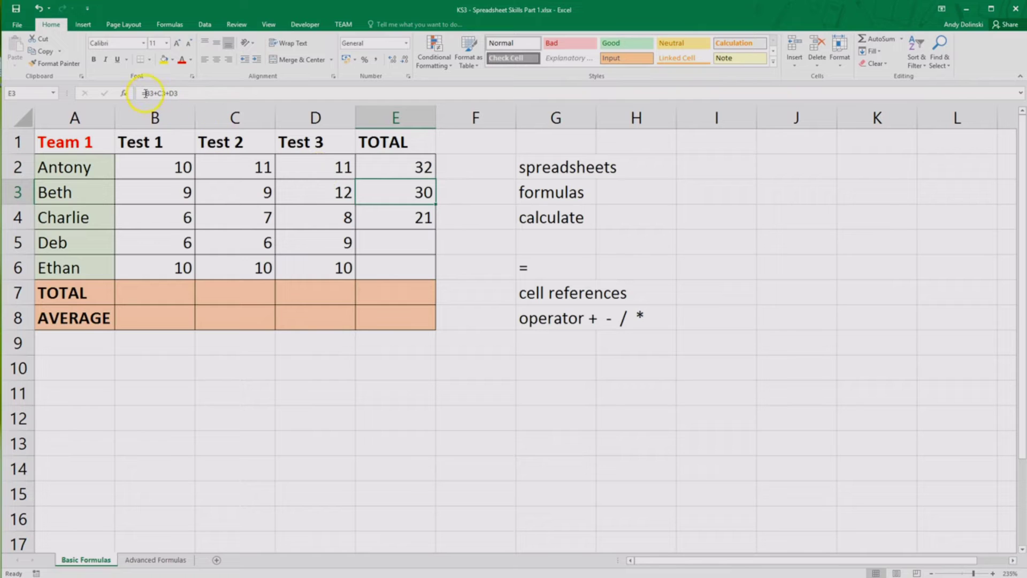
click(383, 215)
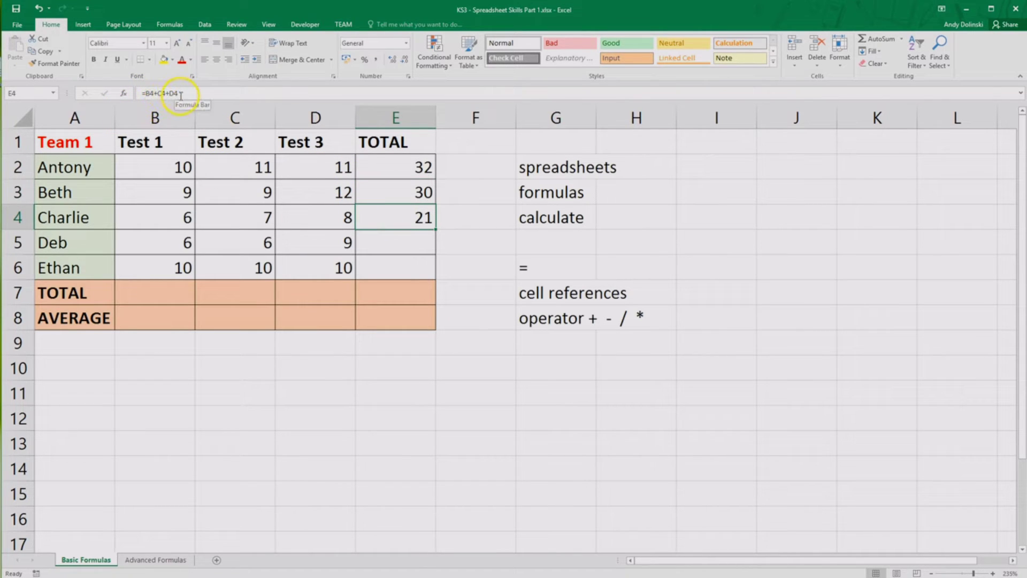
drag(402, 166, 436, 225)
click(444, 232)
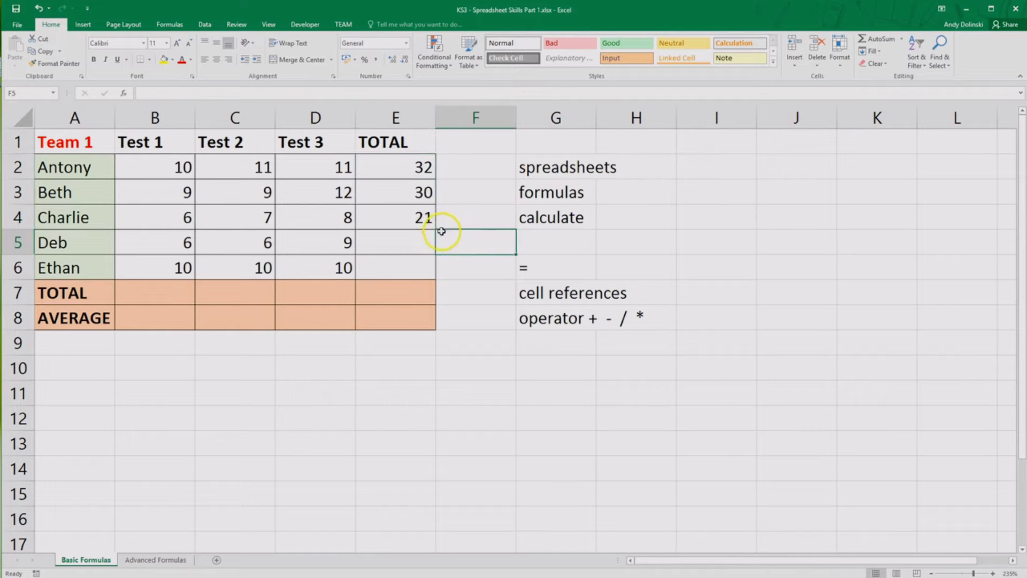
Select the total formulas in E2:E4 and fill them down to cell E6
click(429, 224)
drag(404, 165, 408, 217)
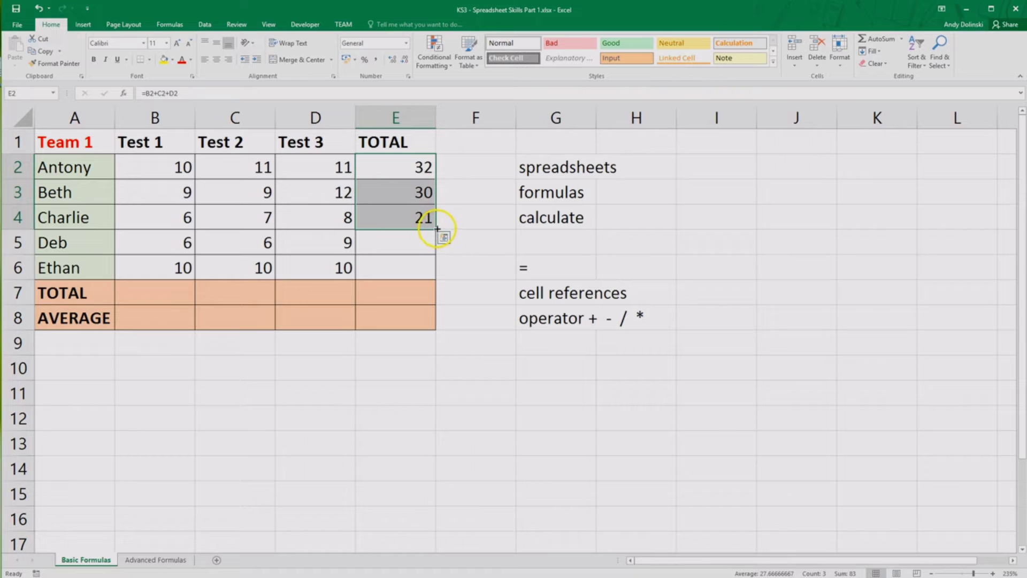
drag(435, 229, 418, 270)
Check the filled formulas in cells E5 and E6 against the one in E4
click(418, 250)
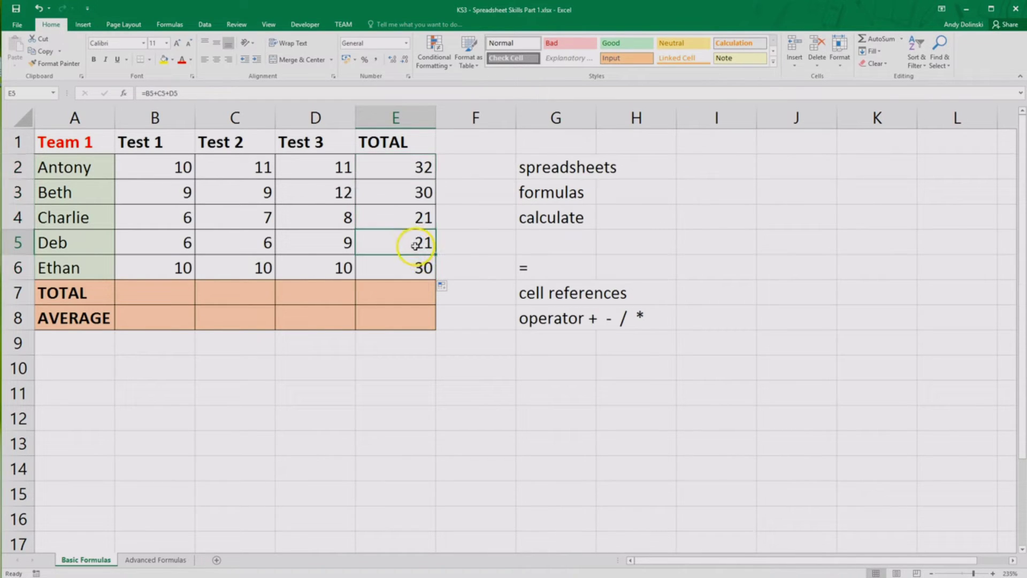
click(416, 267)
click(410, 249)
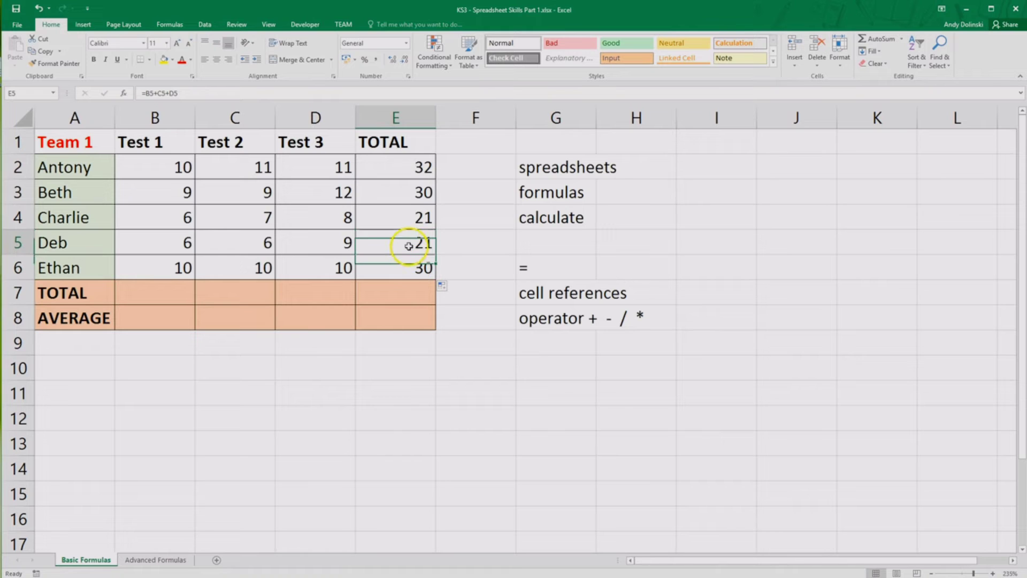
click(409, 225)
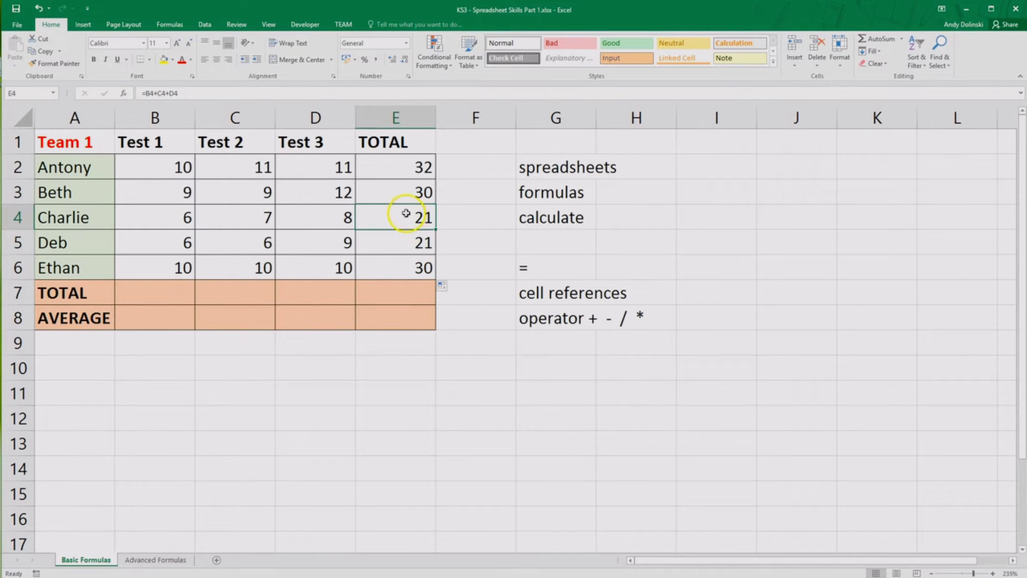
click(403, 241)
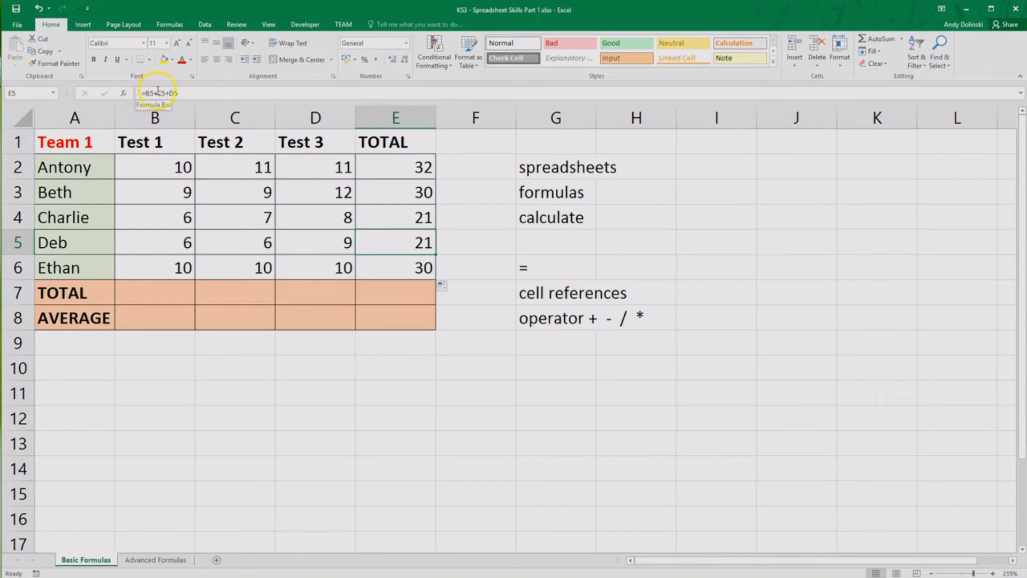
click(383, 266)
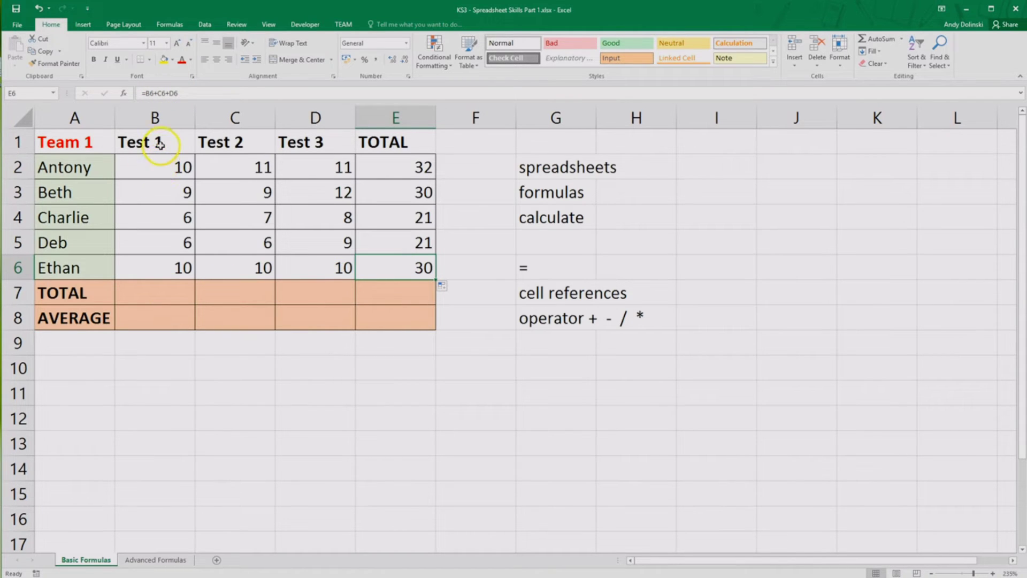
Enter the formula =B2+B3+B4+B5+B6 in cell B7 to total the Test 1 scores
click(158, 297)
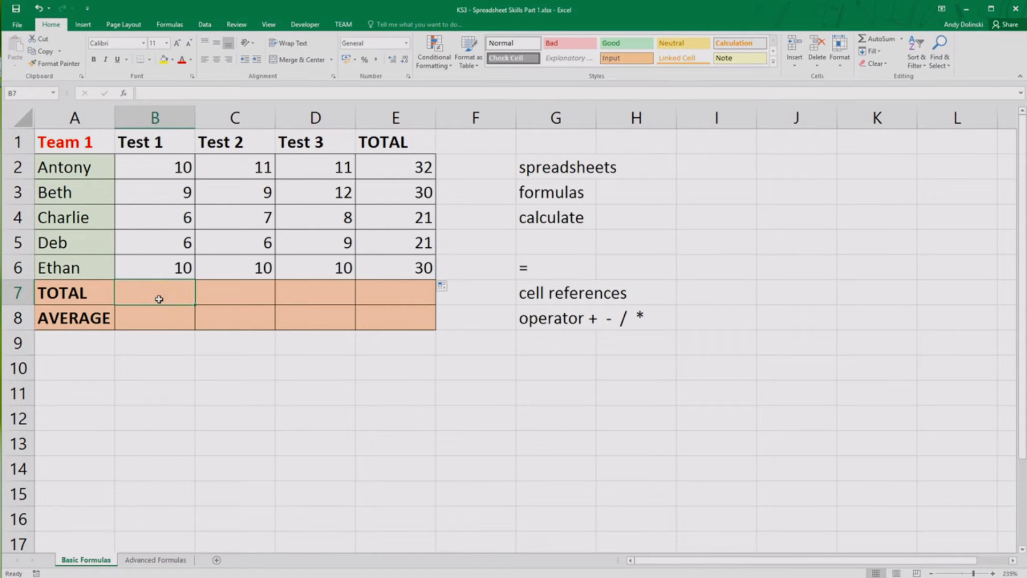
text(=)
click(166, 168)
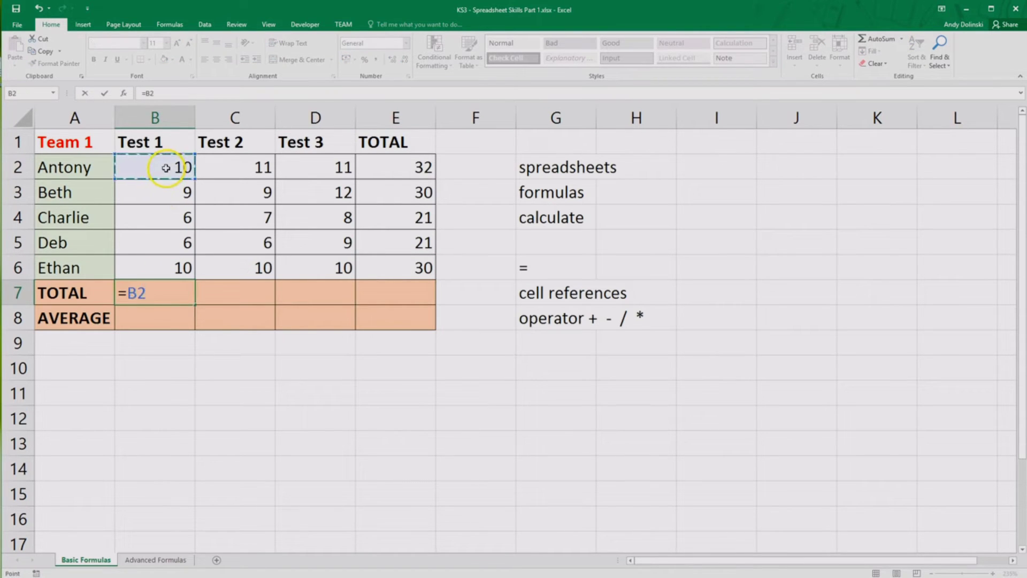
text(+)
click(178, 194)
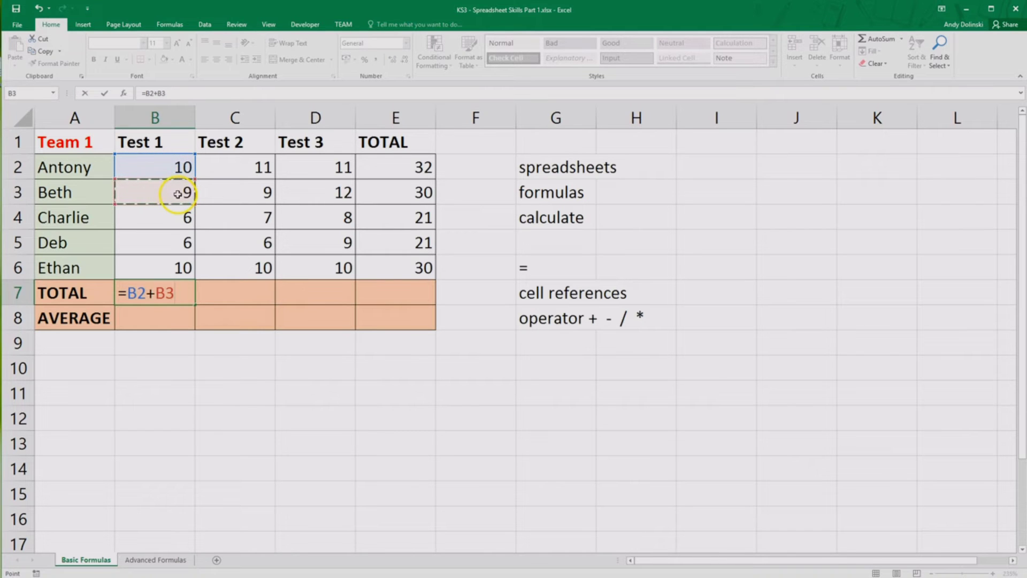
text(+)
click(181, 219)
text(+)
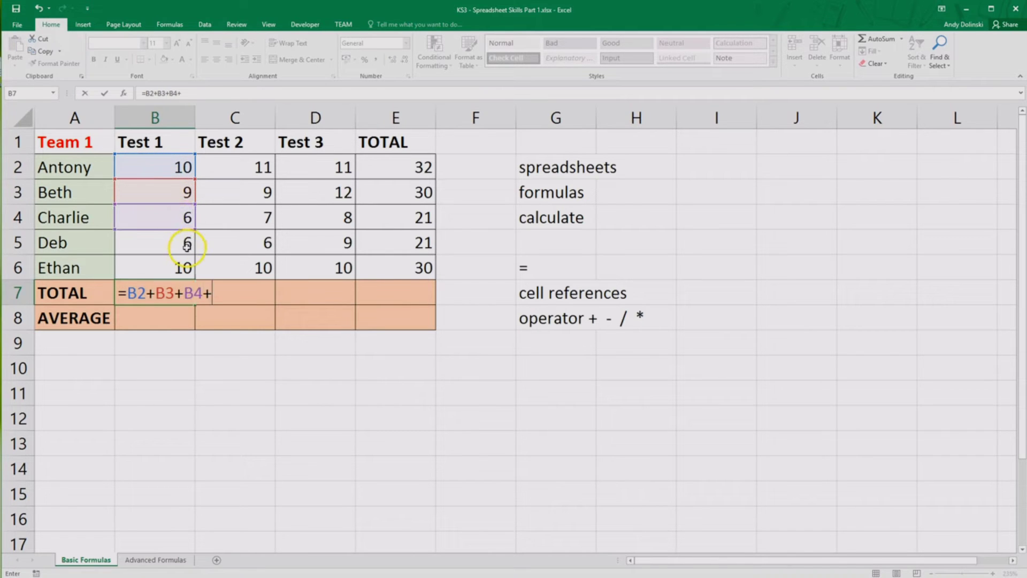
click(184, 245)
text(+)
click(179, 273)
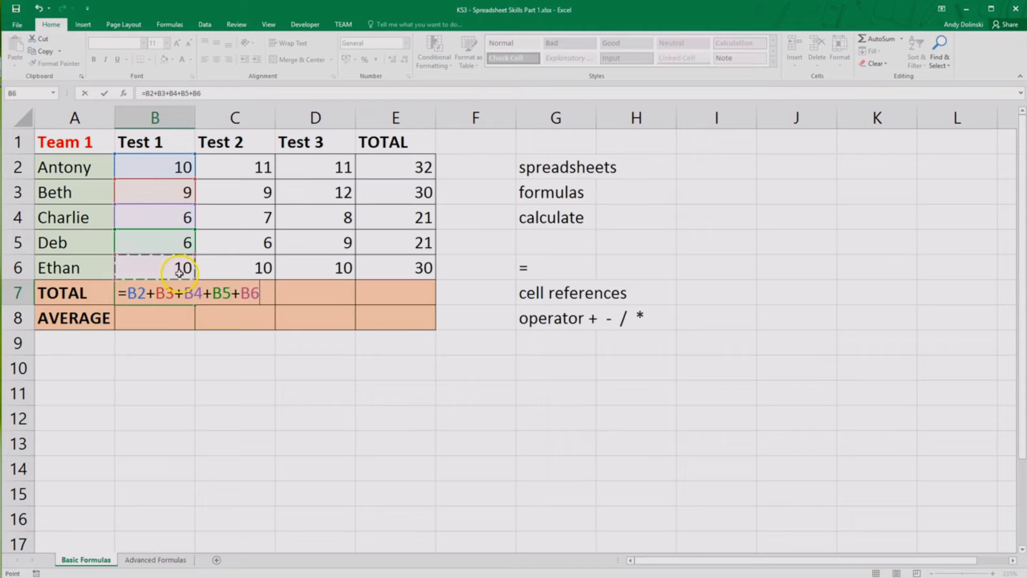
key(Return)
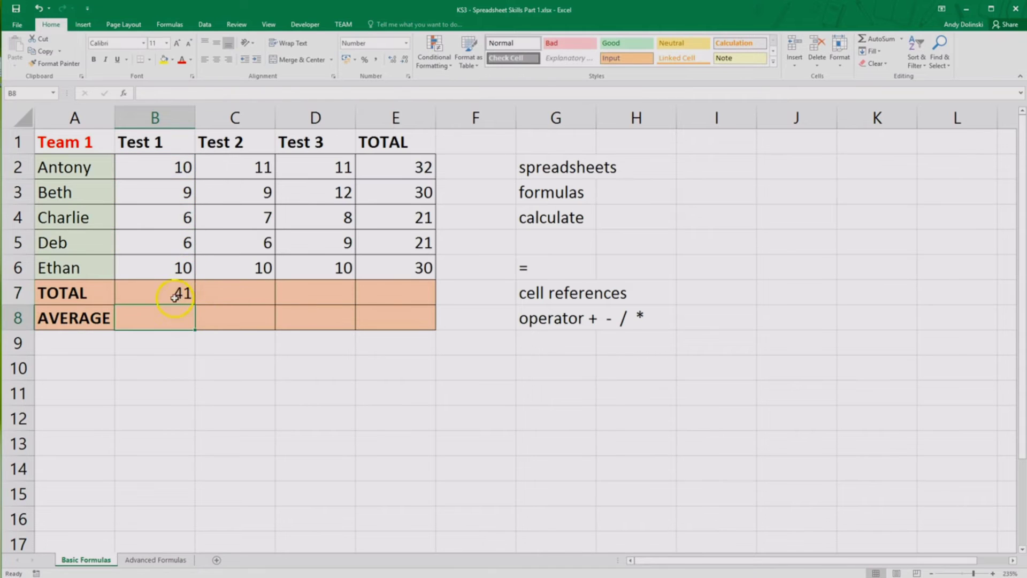
Enter the formula =C2+C3+C4+C5+C6 in cell C7 to total the Test 2 scores
click(246, 298)
text(=)
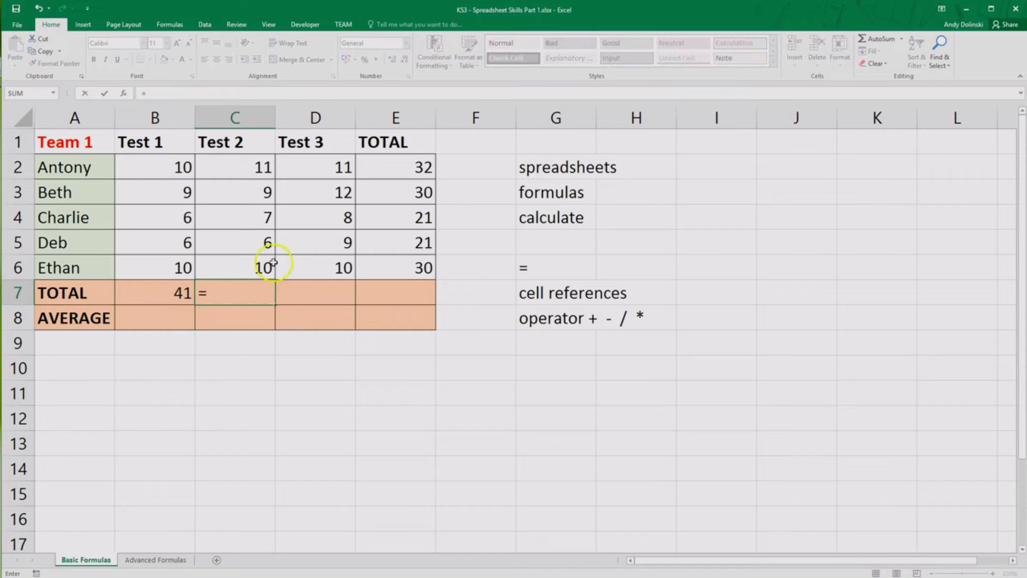
scroll(263, 252, down, 2)
scroll(265, 288, up, 1)
click(251, 169)
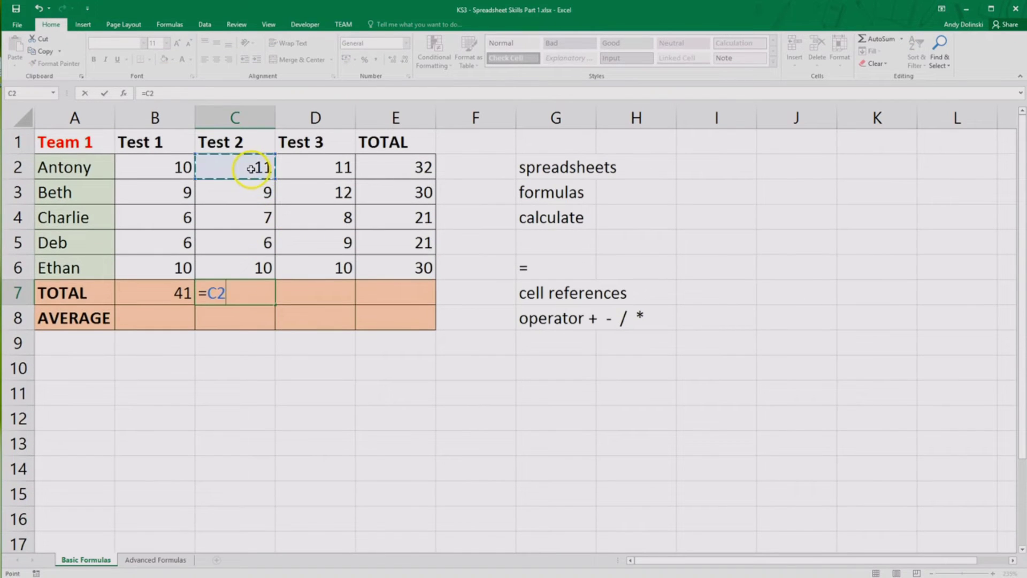
text(+)
click(253, 194)
text(+)
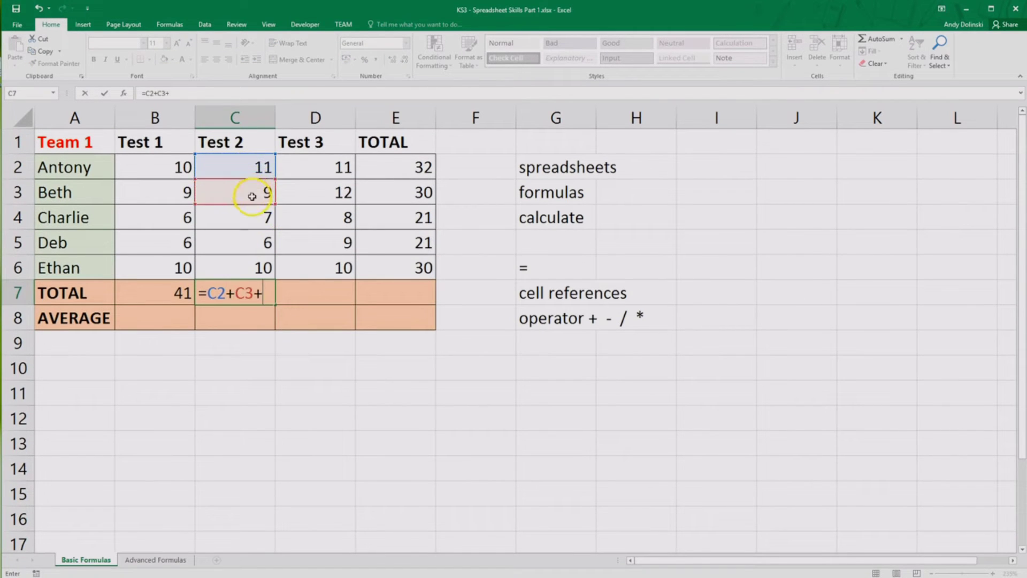
click(254, 220)
text(+)
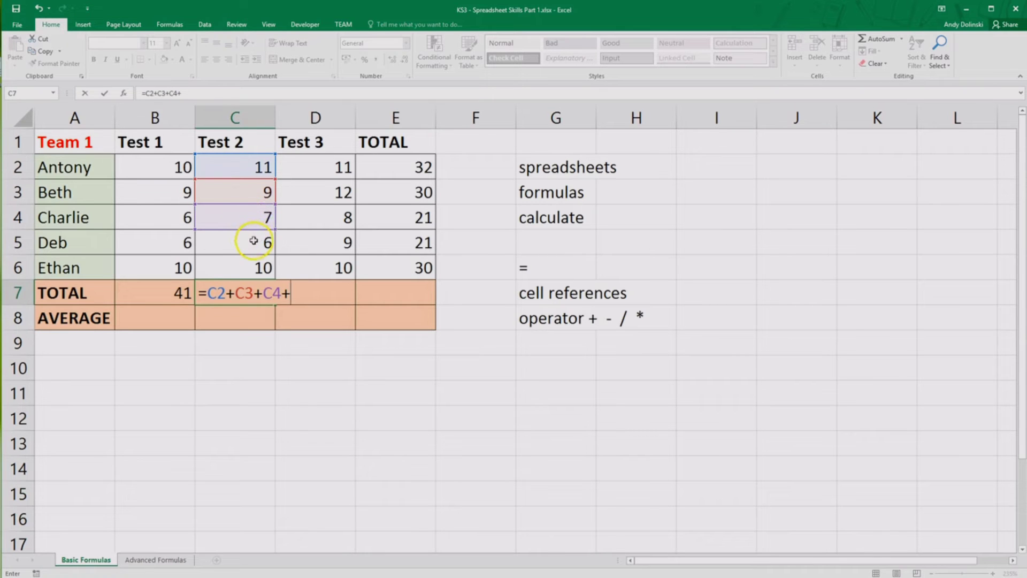
click(252, 242)
text(+)
click(245, 268)
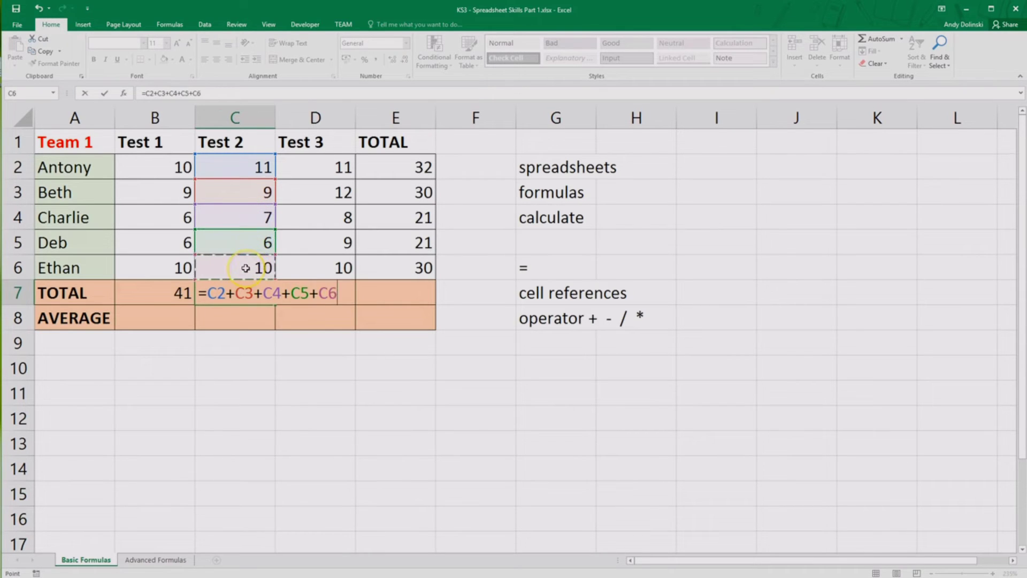
key(Return)
Fill the total formula from cell C7 across to D7 and E7
click(263, 298)
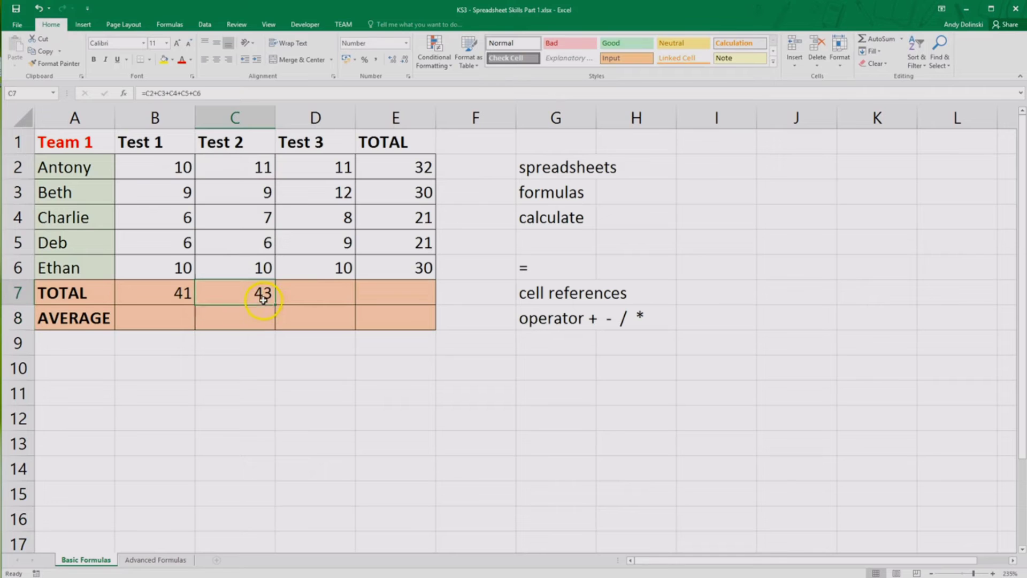
drag(275, 305, 413, 306)
click(423, 343)
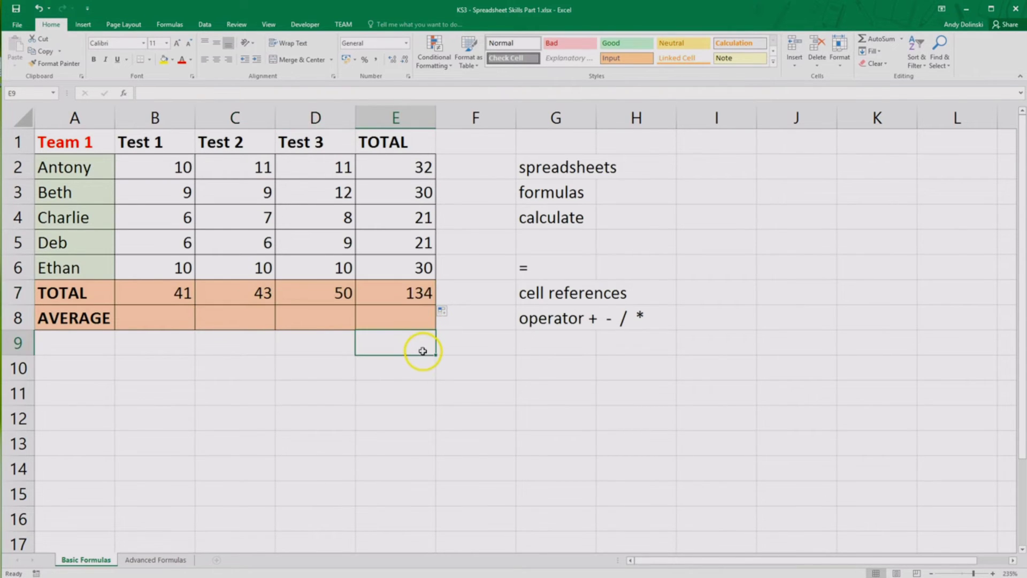
Enter the formula =(B2+B3+B4+B5+B6)/5 in cell B8 to average the Test 1 scores
click(146, 323)
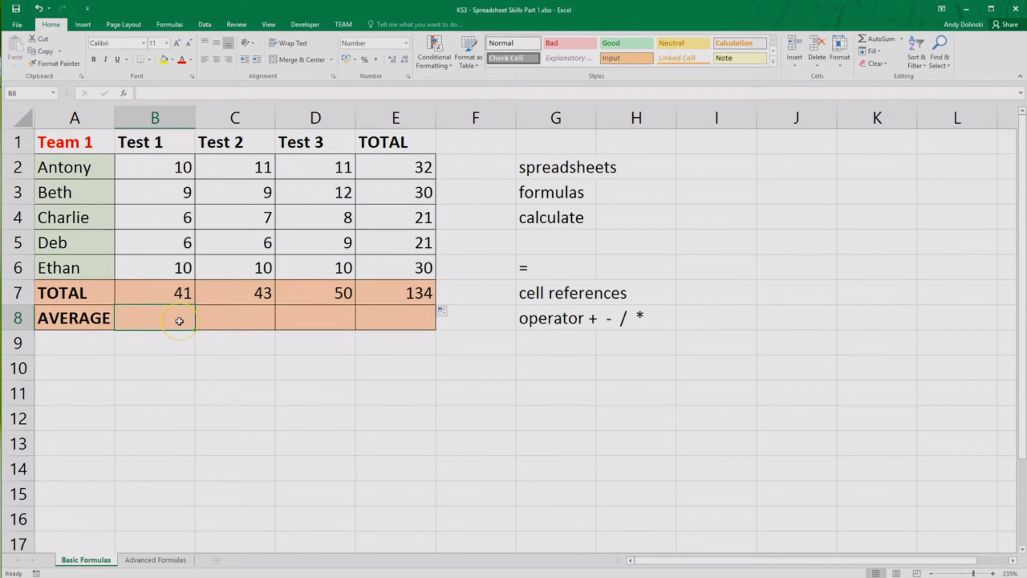
text(=()
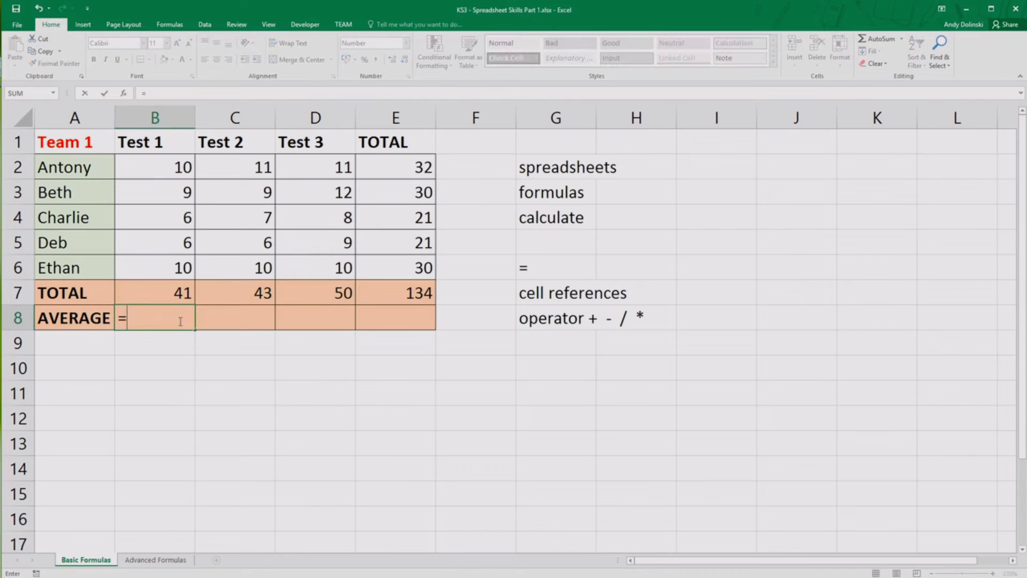
click(182, 166)
text(+)
click(184, 193)
text(+)
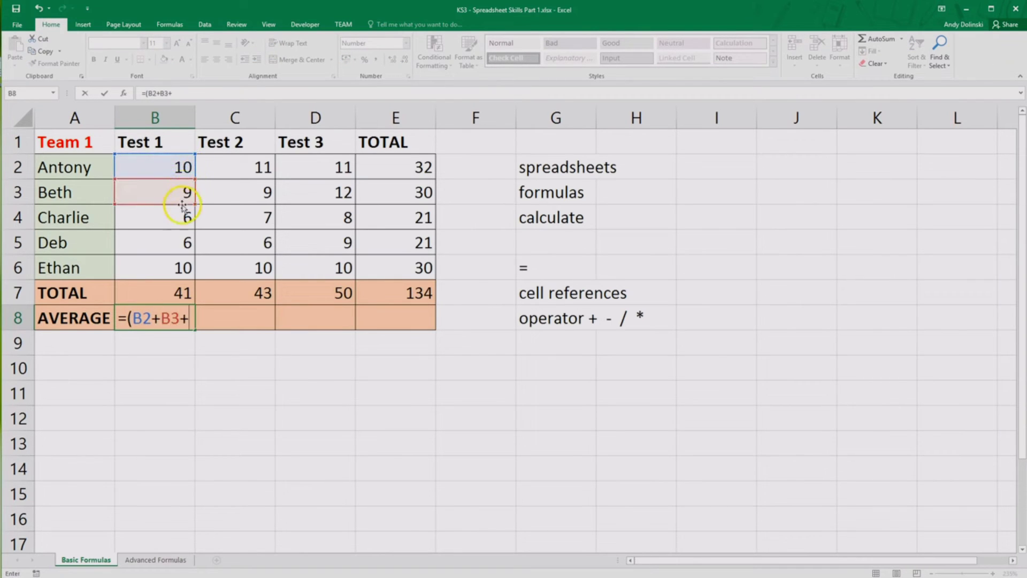
click(183, 217)
text(+)
click(183, 242)
text(+)
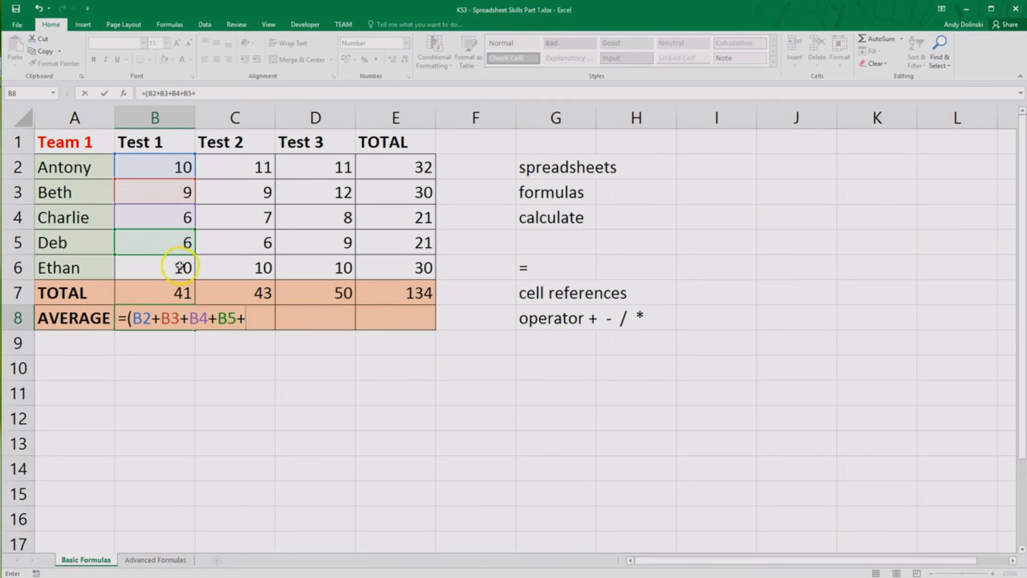
click(181, 268)
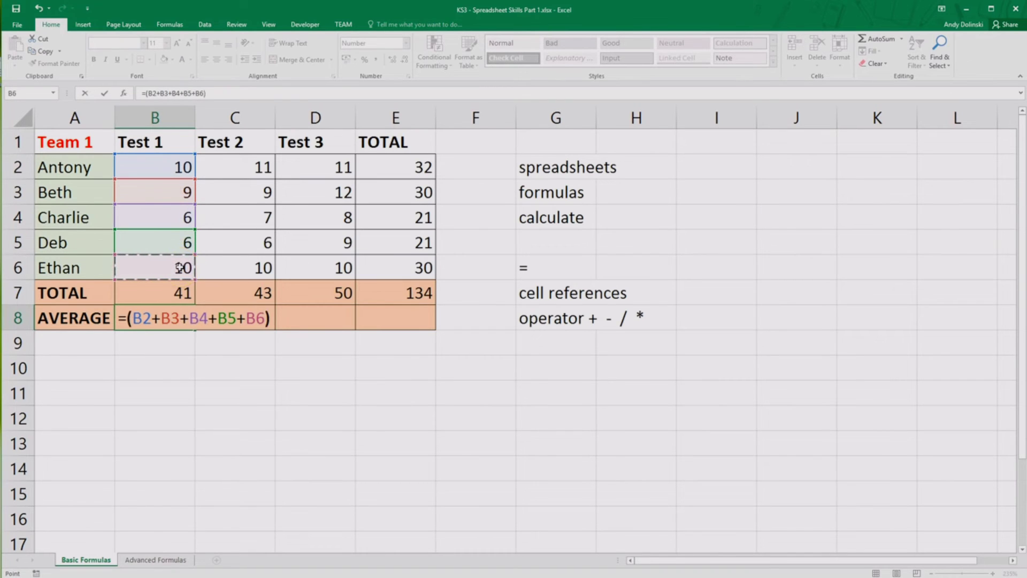
text())
key(Return)
Fill the average formula from cell B8 across to C8, D8 and E8
click(175, 320)
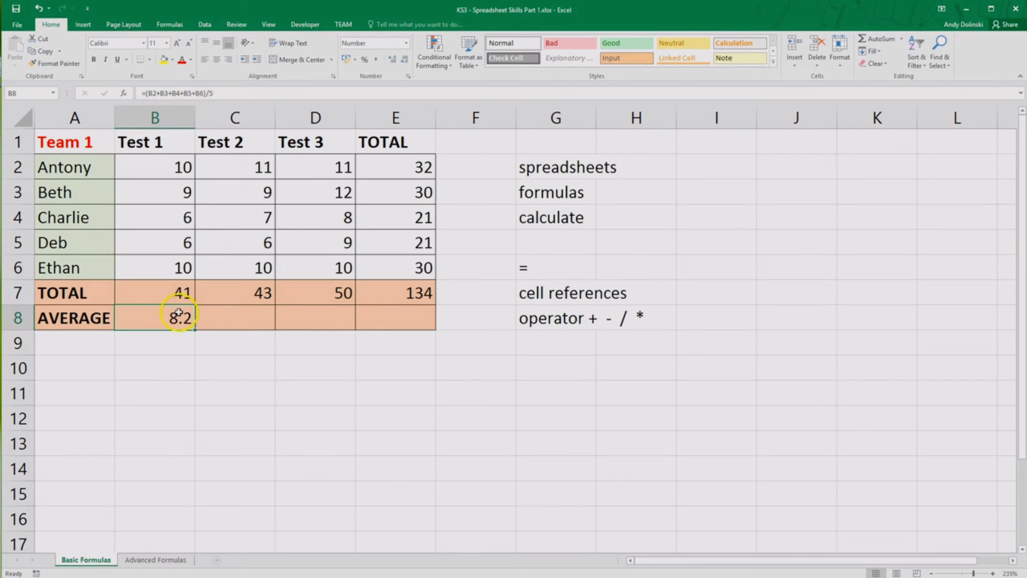
drag(195, 329, 425, 323)
click(367, 378)
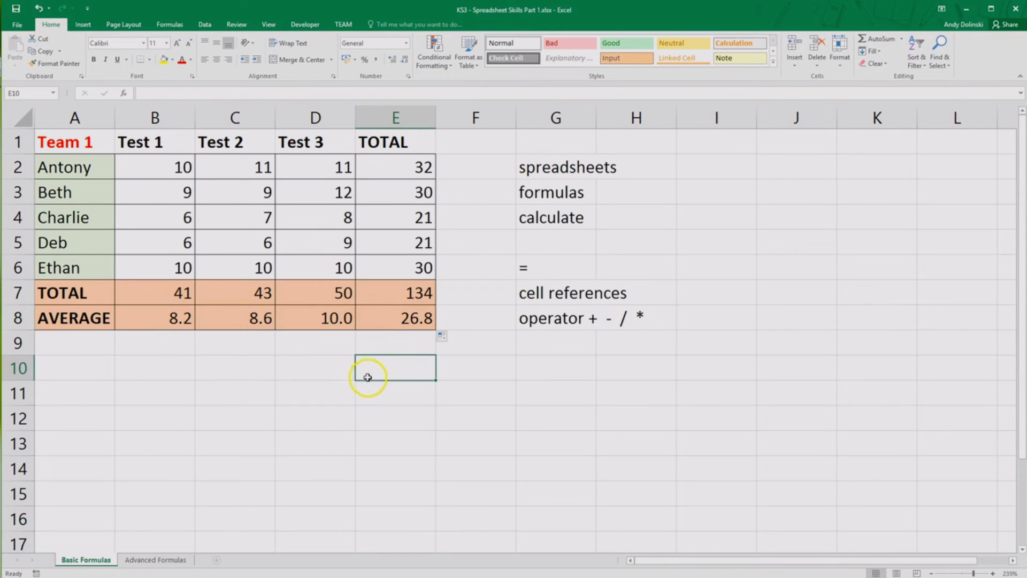
Clear the average formulas from cells B8 to E8 and check the total formula in B7
drag(393, 319, 177, 323)
key(Delete)
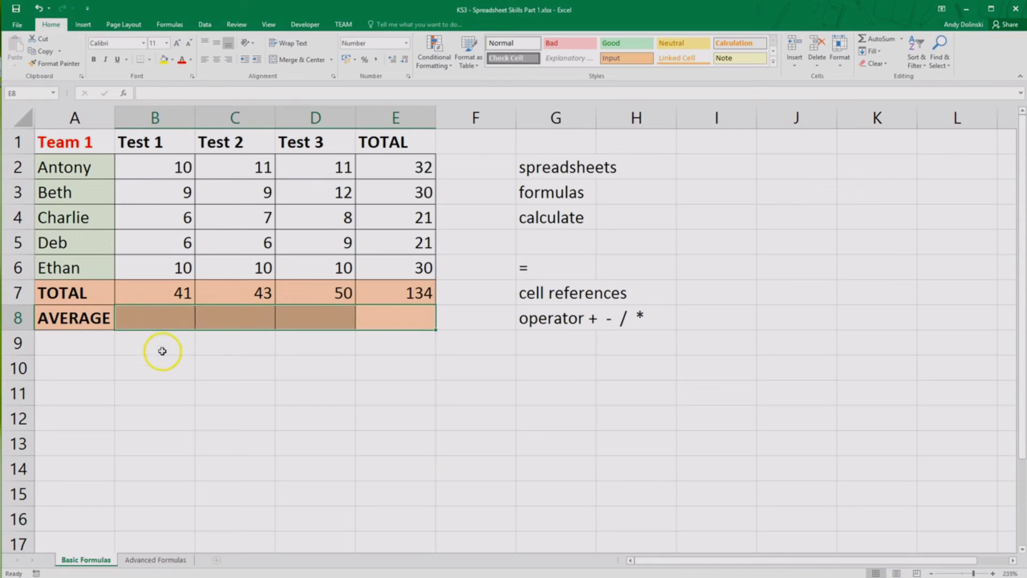
click(176, 319)
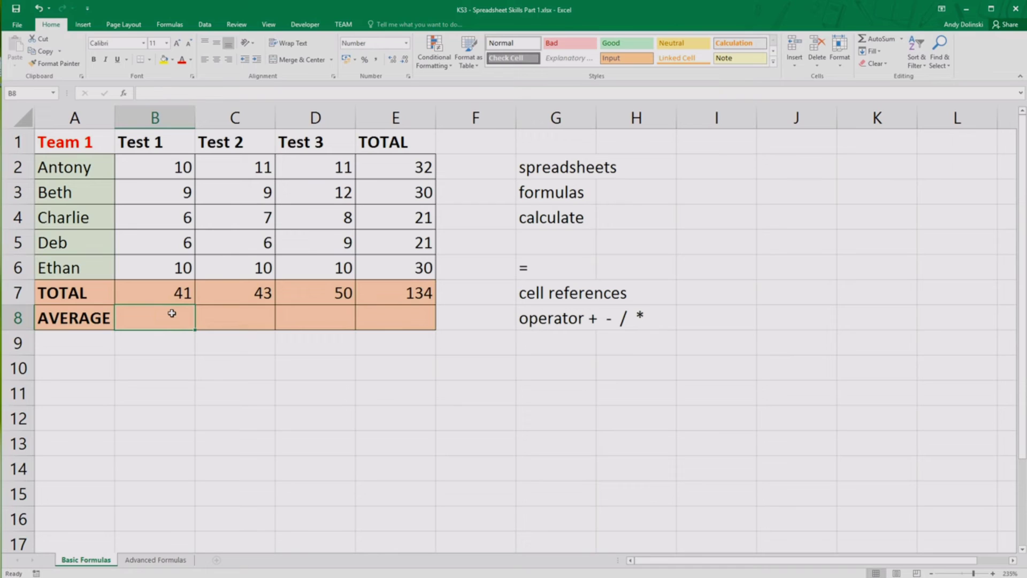
click(177, 296)
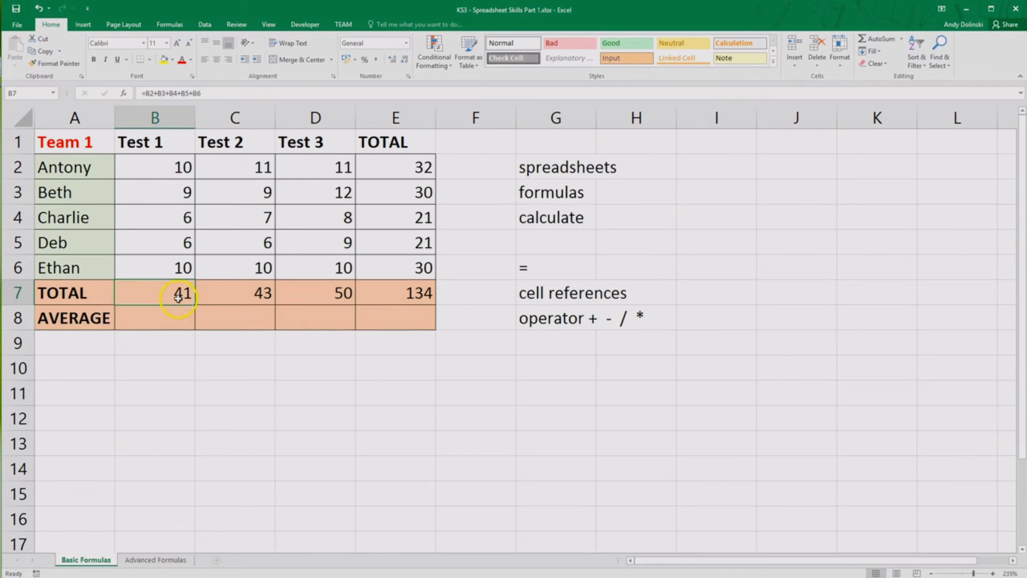
Enter the formula =B7/5 in cell B8 to average the Test 1 scores from their total
click(174, 318)
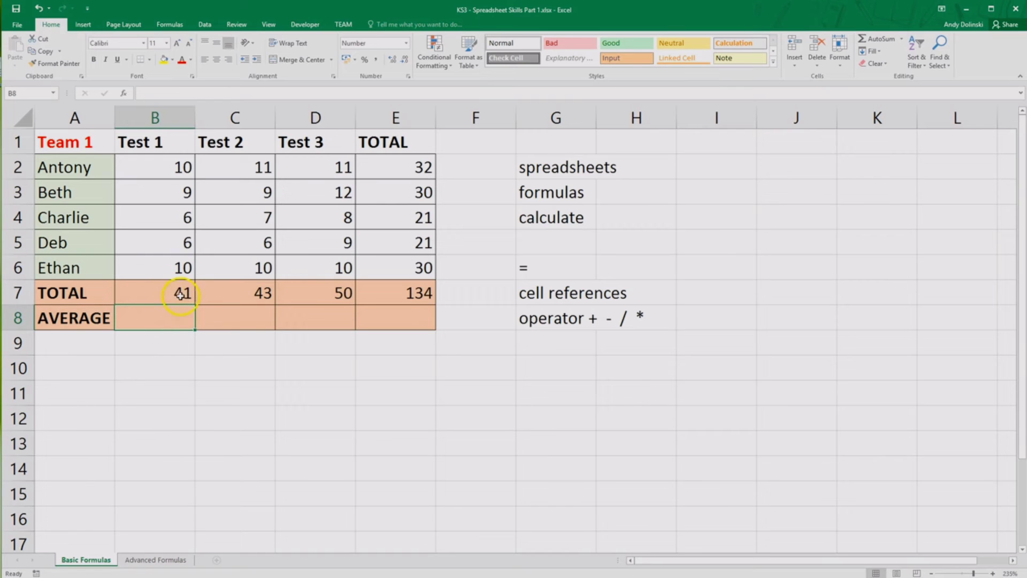
text(=)
scroll(195, 327, down, 1)
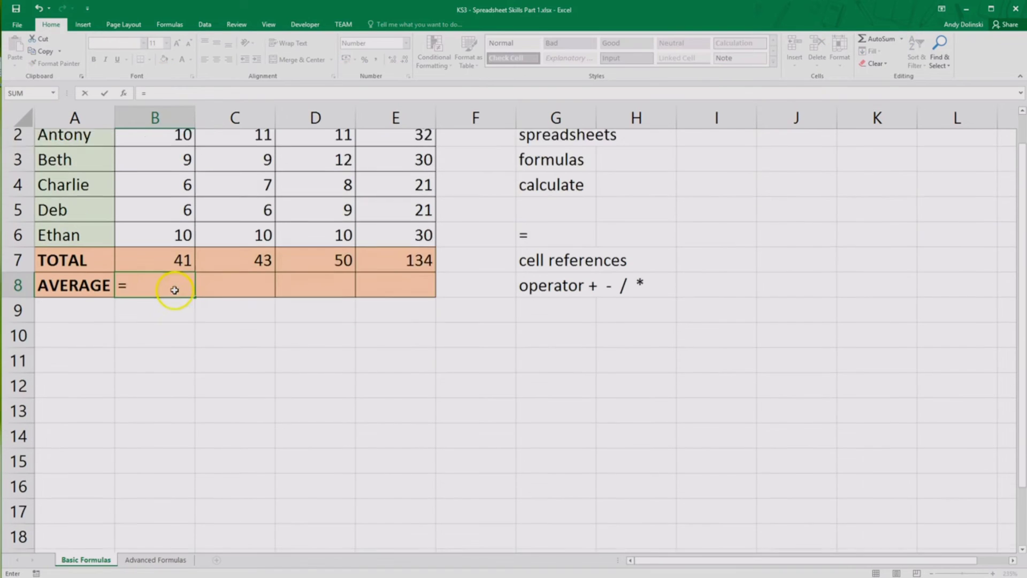
scroll(162, 246, up, 1)
click(175, 291)
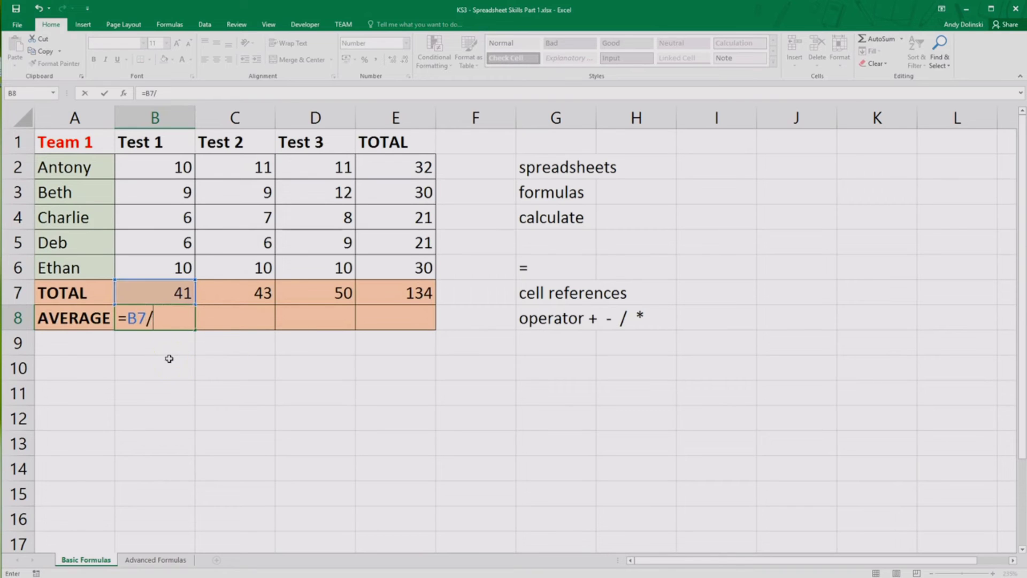
key(Return)
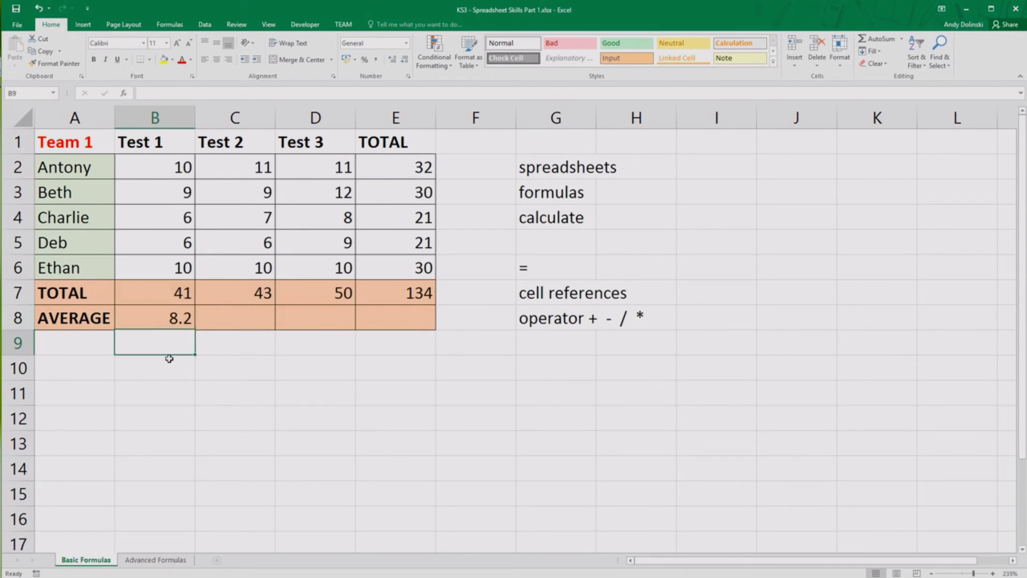
Enter the formula =C7/5 in cell C8 to average the Test 2 scores from their total
click(188, 317)
click(234, 319)
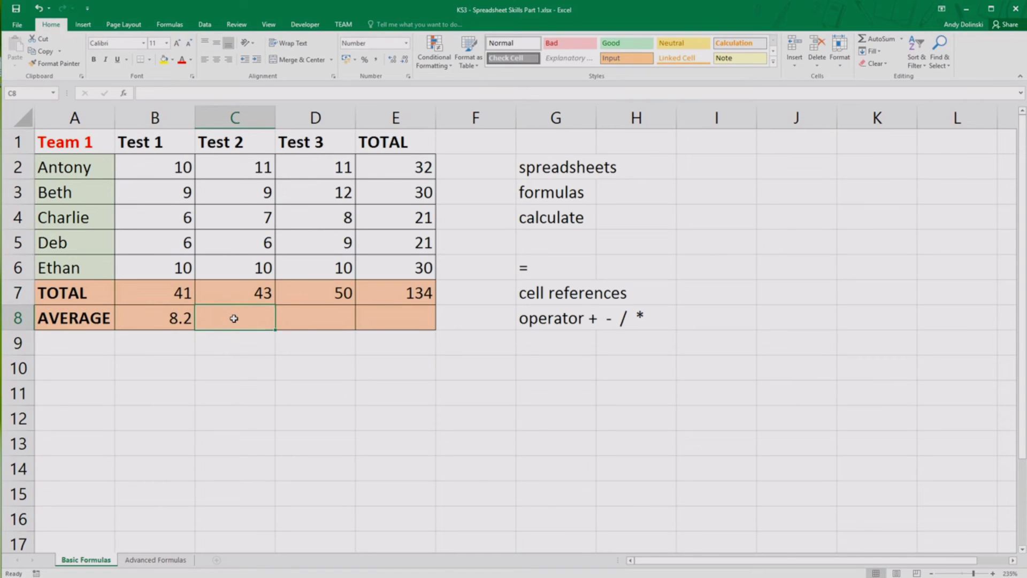
text(=)
click(242, 293)
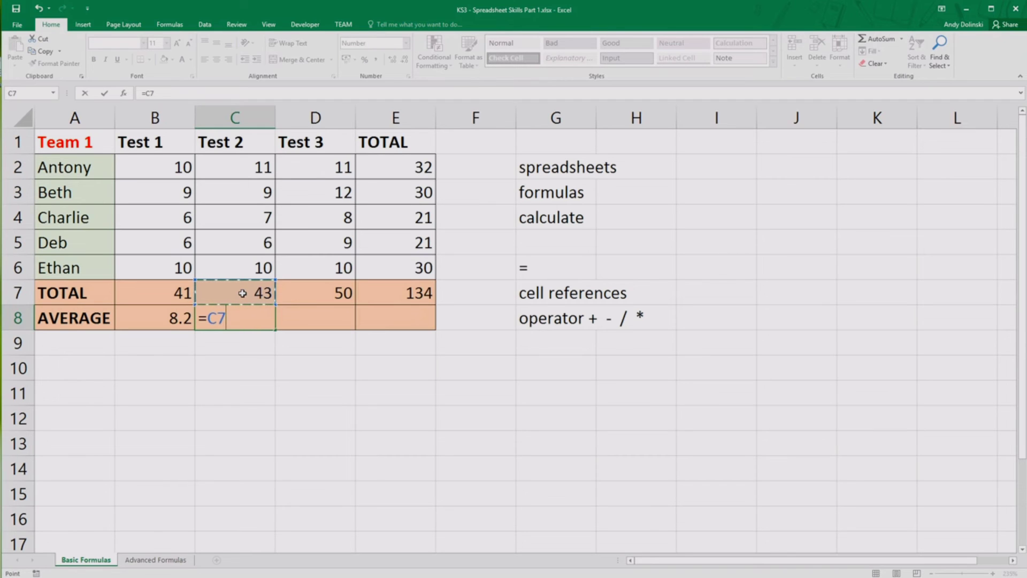
text(/5)
key(Return)
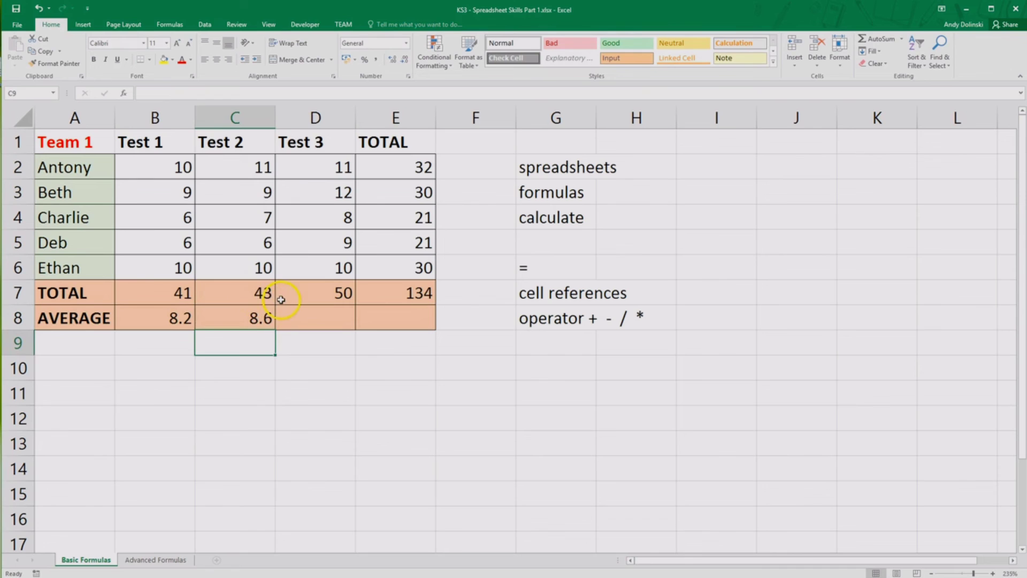
Fill the average formula from cell C8 across to D8 and E8
click(242, 322)
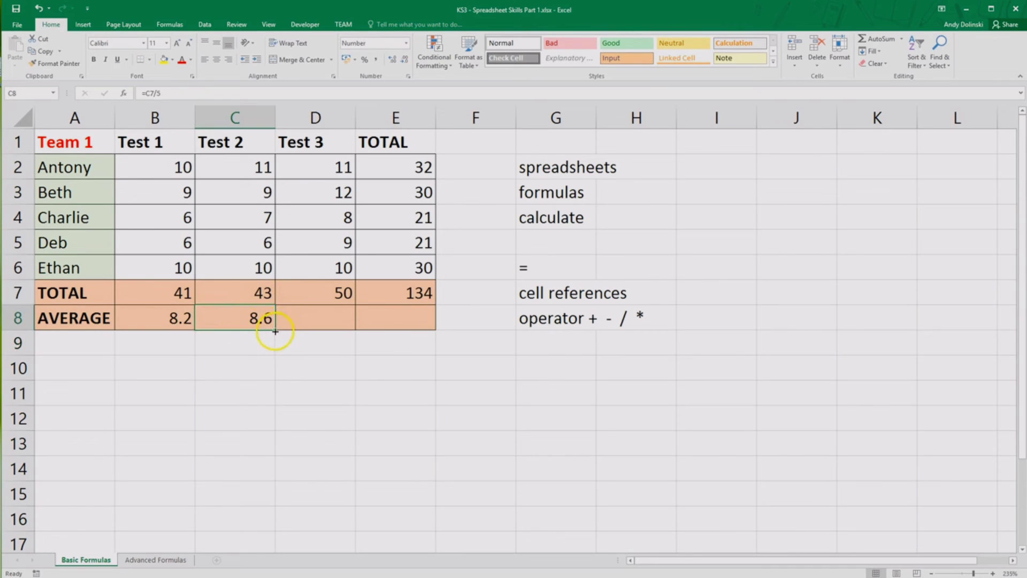
drag(276, 330, 424, 327)
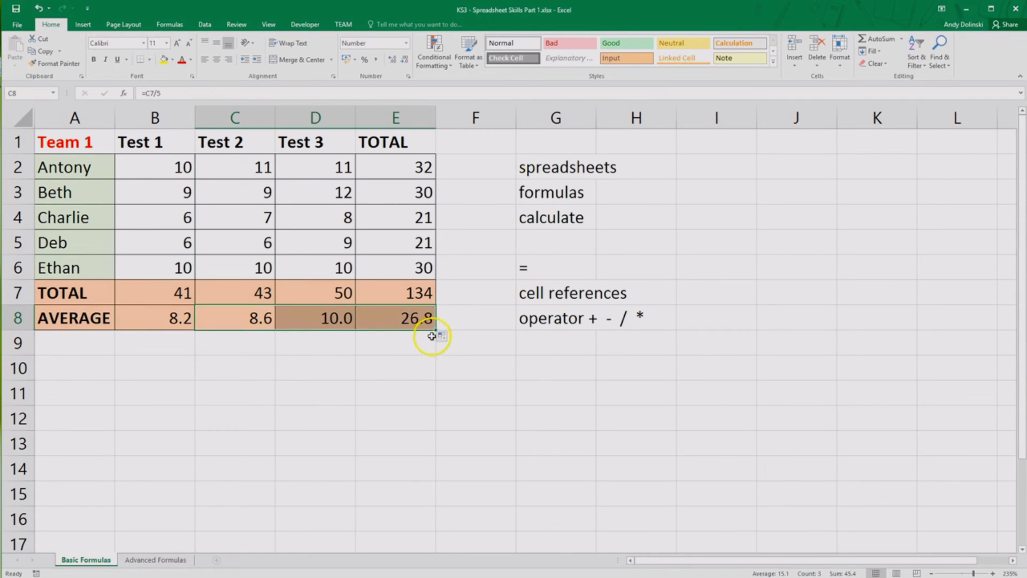
click(413, 347)
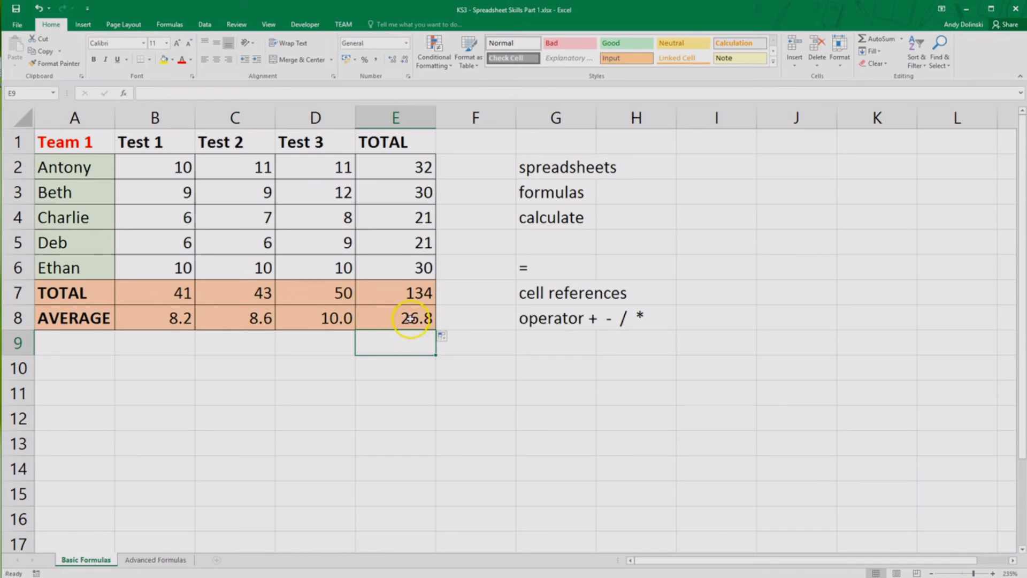
Try the averages in cells B8 to E8 with zero, two and three decimal places, ending on one decimal place
drag(421, 317, 166, 319)
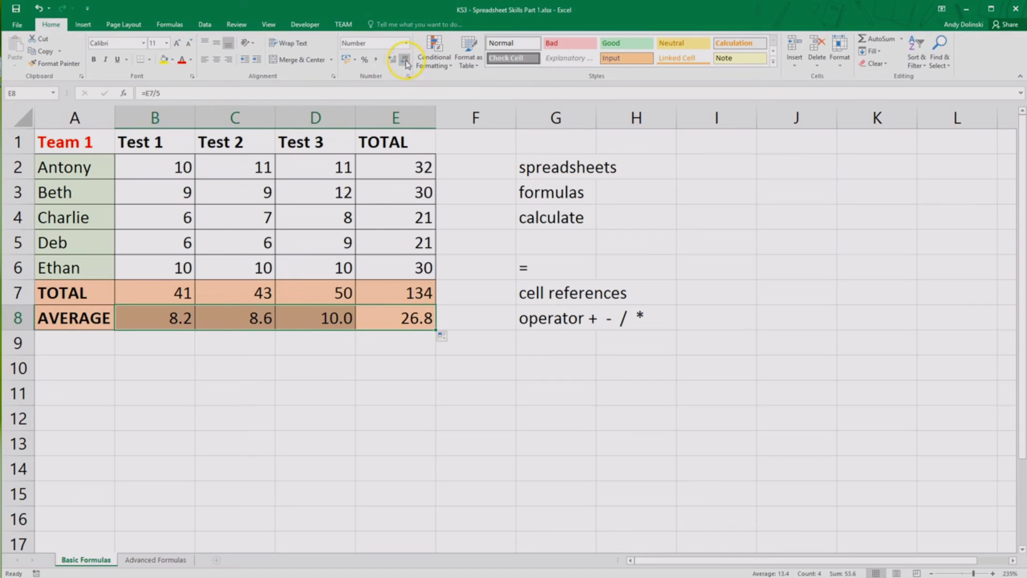
click(405, 61)
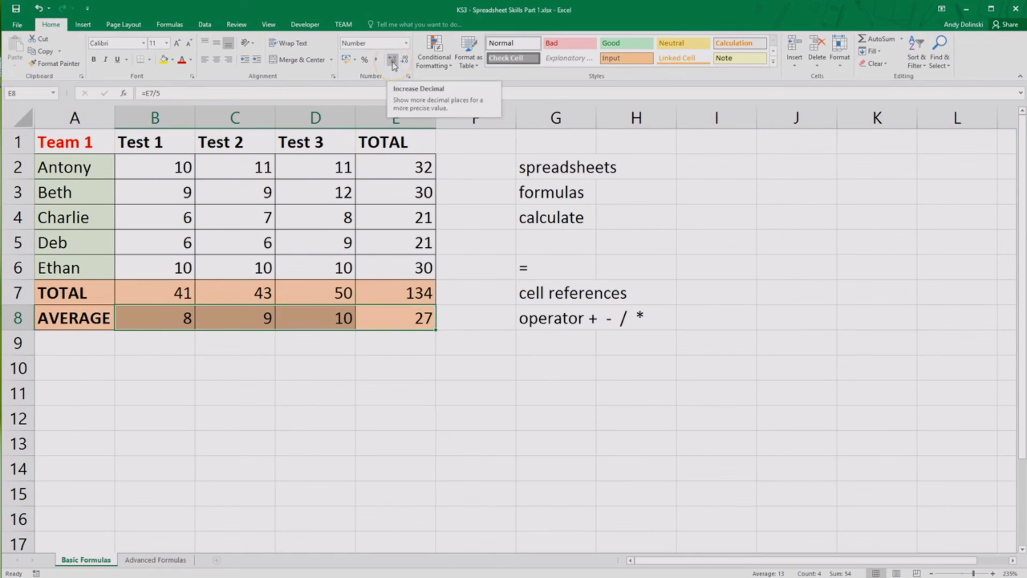
click(393, 61)
click(393, 61)
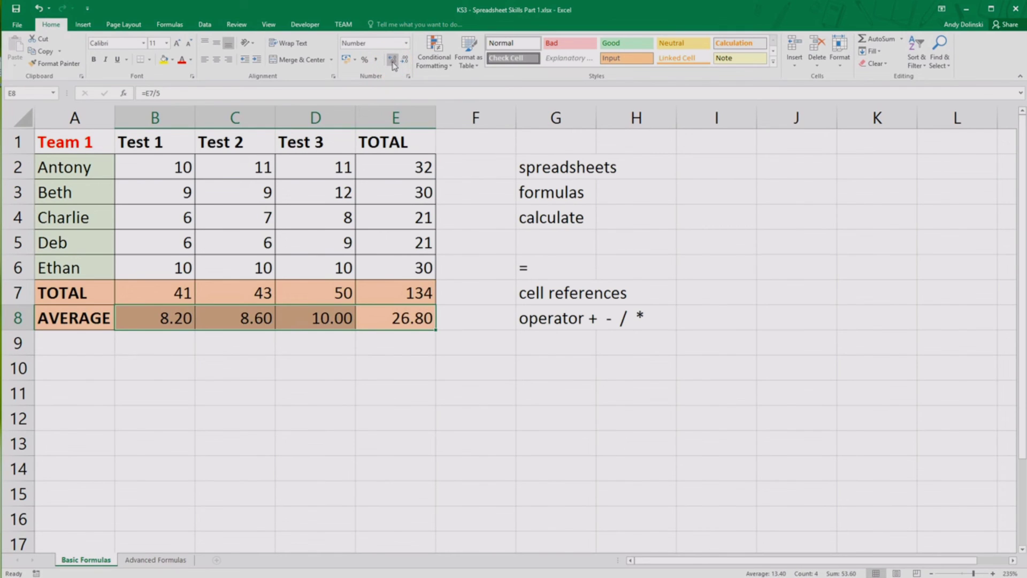
click(392, 61)
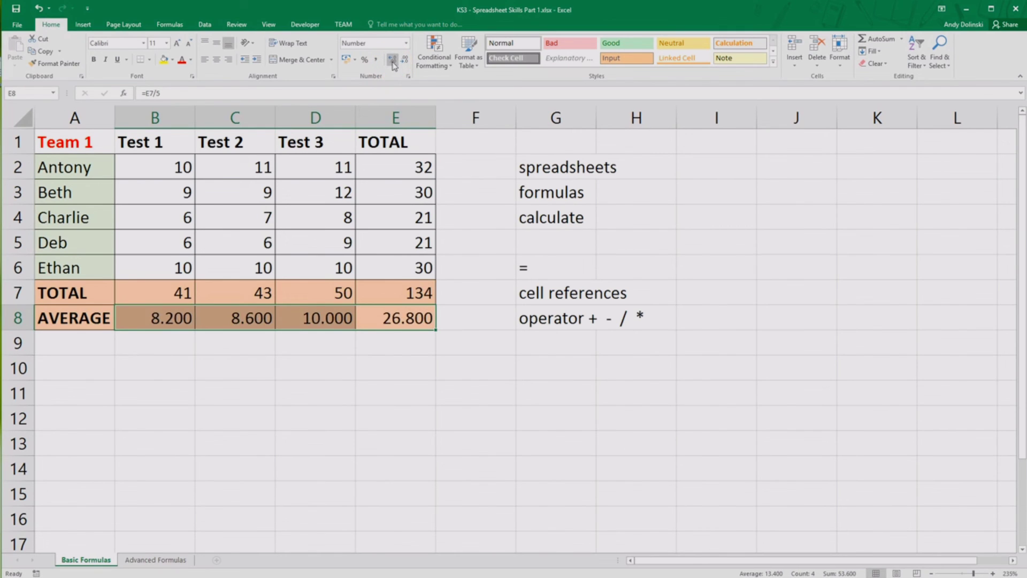
click(405, 60)
click(405, 60)
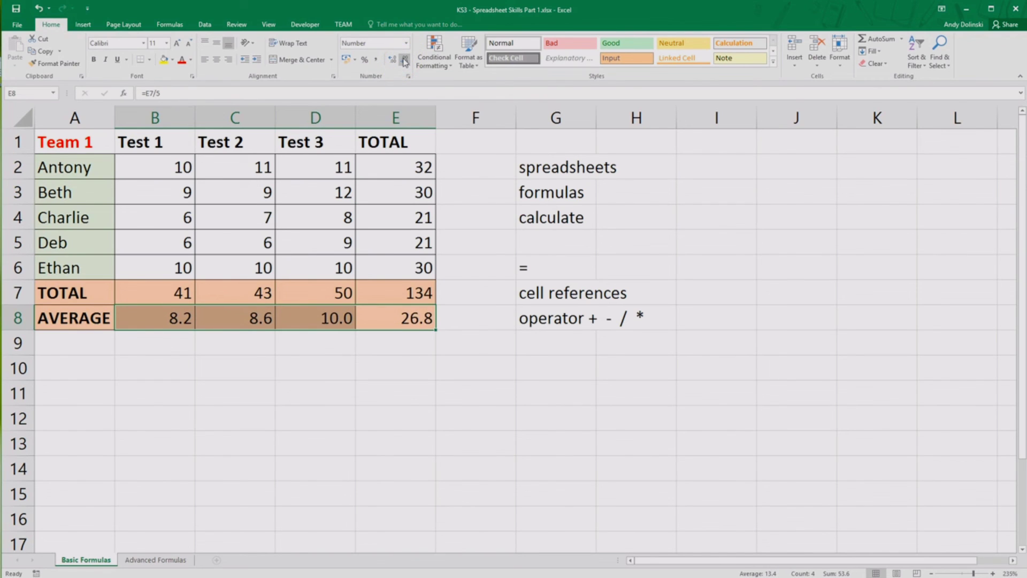
click(214, 340)
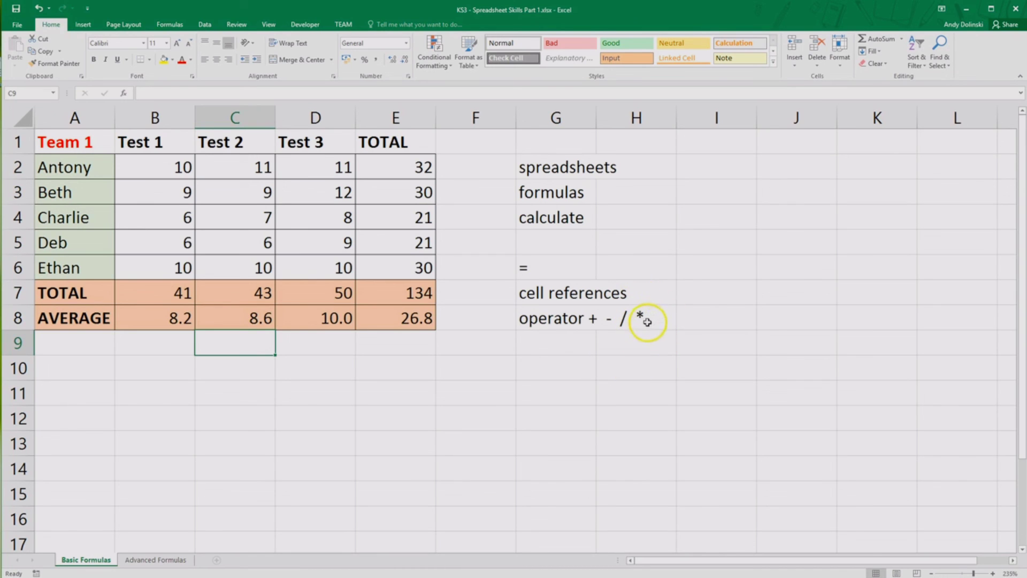
Add the note "numpad" in cell G10 below the list of key terms
click(543, 367)
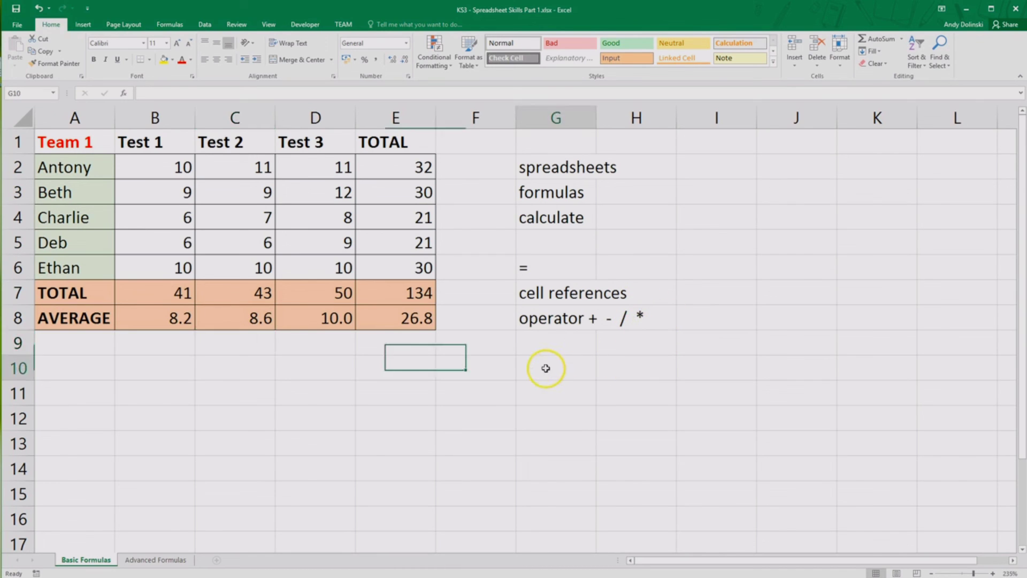
text(numpad)
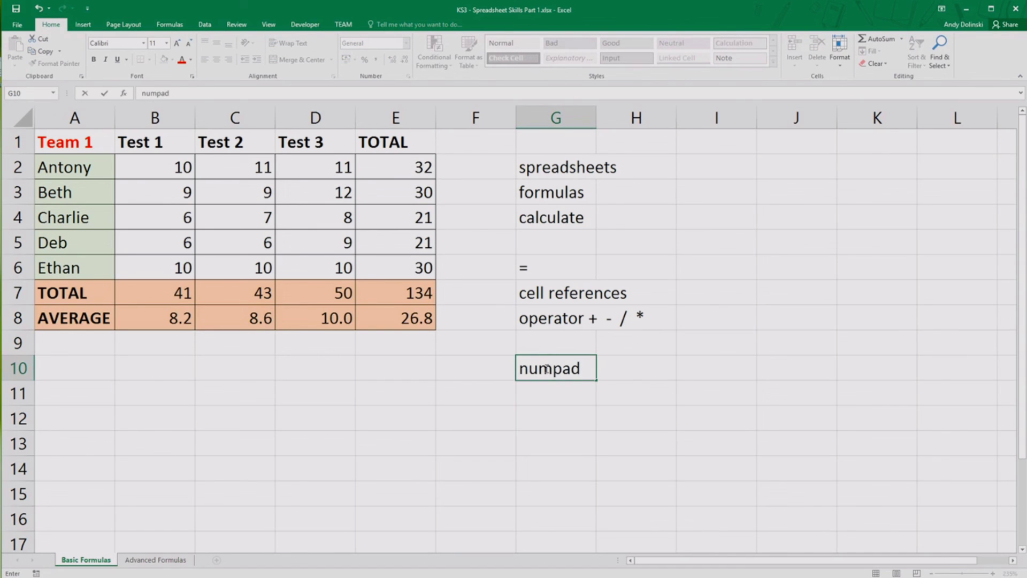
key(Return)
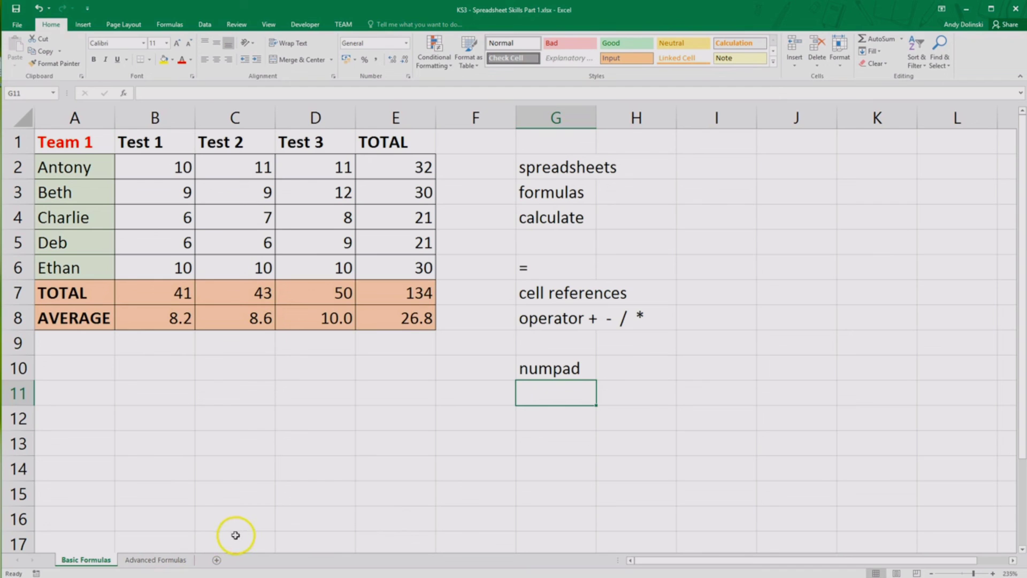
Switch to the Advanced Formulas sheet with the Team 1 and Team 2 score tables
click(153, 560)
click(233, 311)
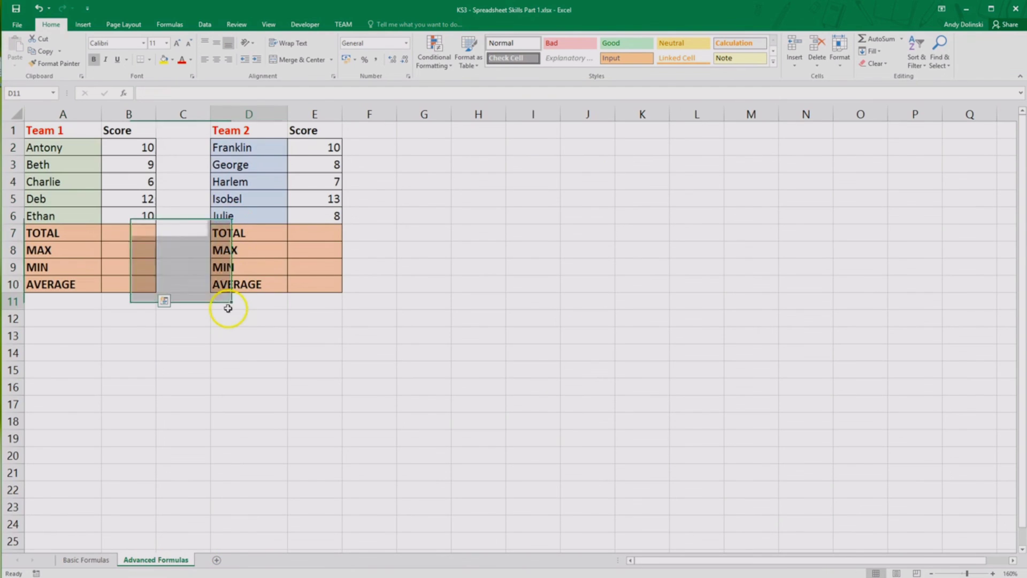